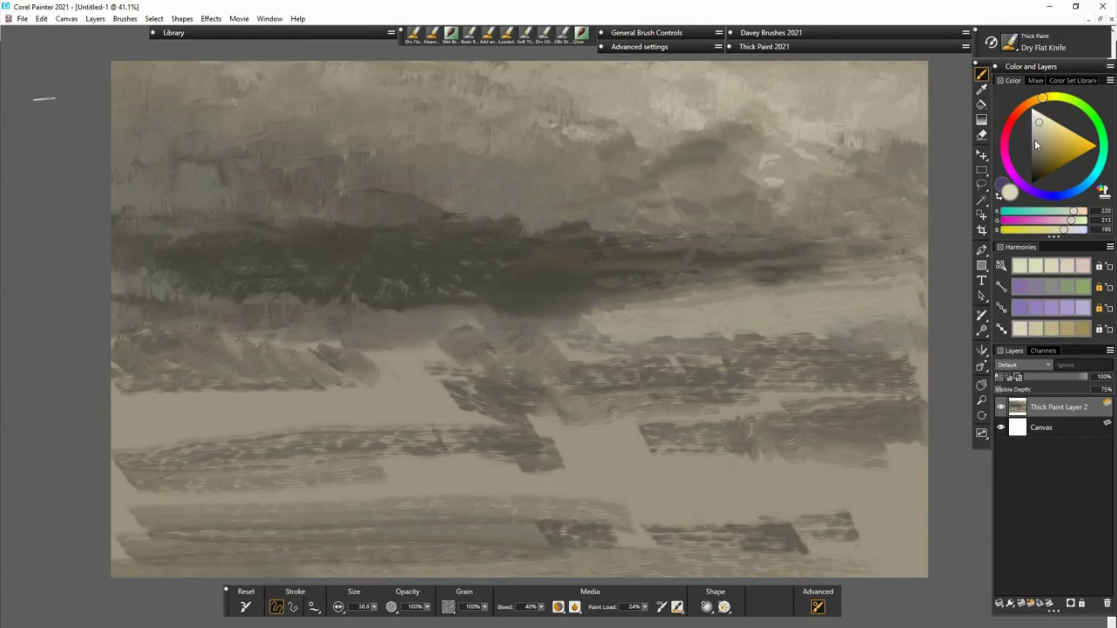
Step: With the Basic Round Knife, drag pale beige strokes along the right horizon under the storm clouds
mouse_move(607, 318)
left_mouse_down()
mouse_move(743, 333)
mouse_move(919, 291)
left_mouse_up()
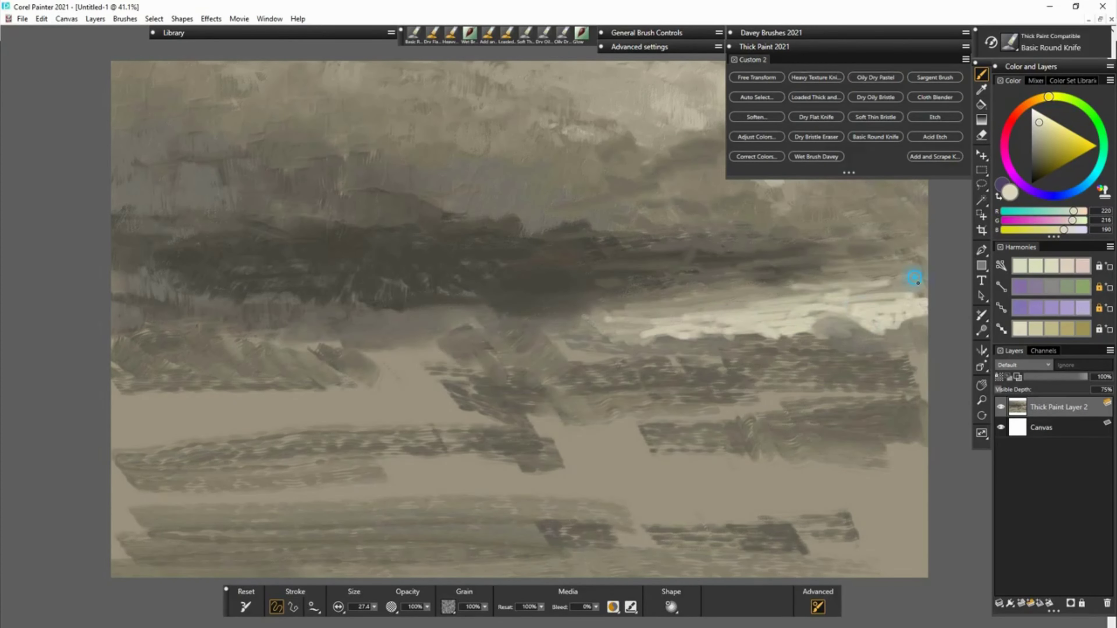
Step: Lighten the upper-right clouds and lay dark grey strokes across the mid-right sky and left middle
left_click_drag(585, 108, 686, 100)
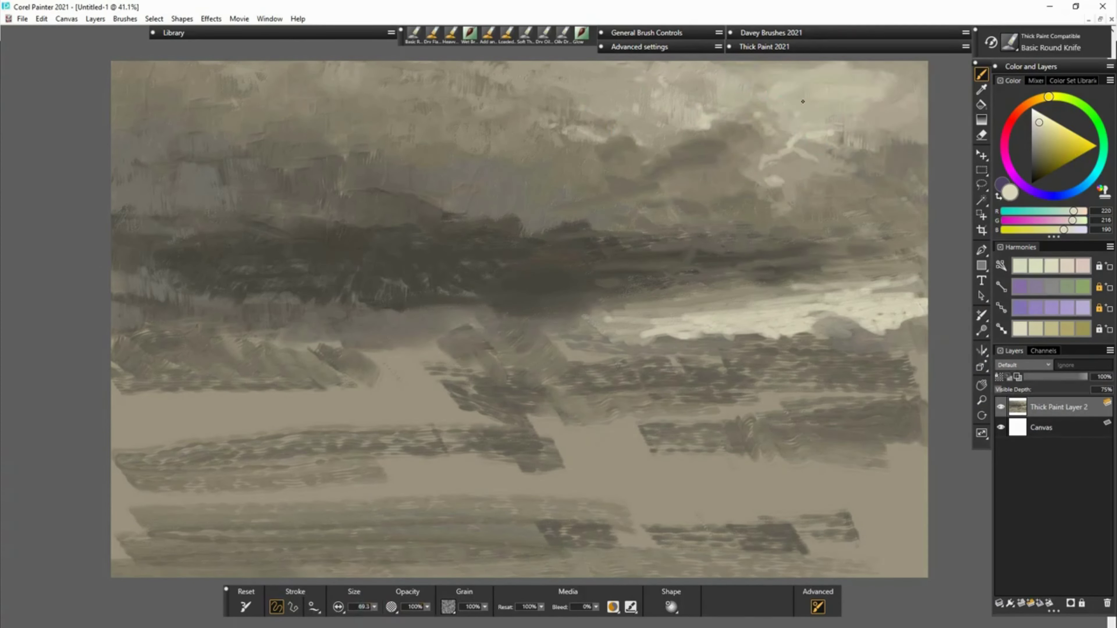
left_click(612, 329, "alt")
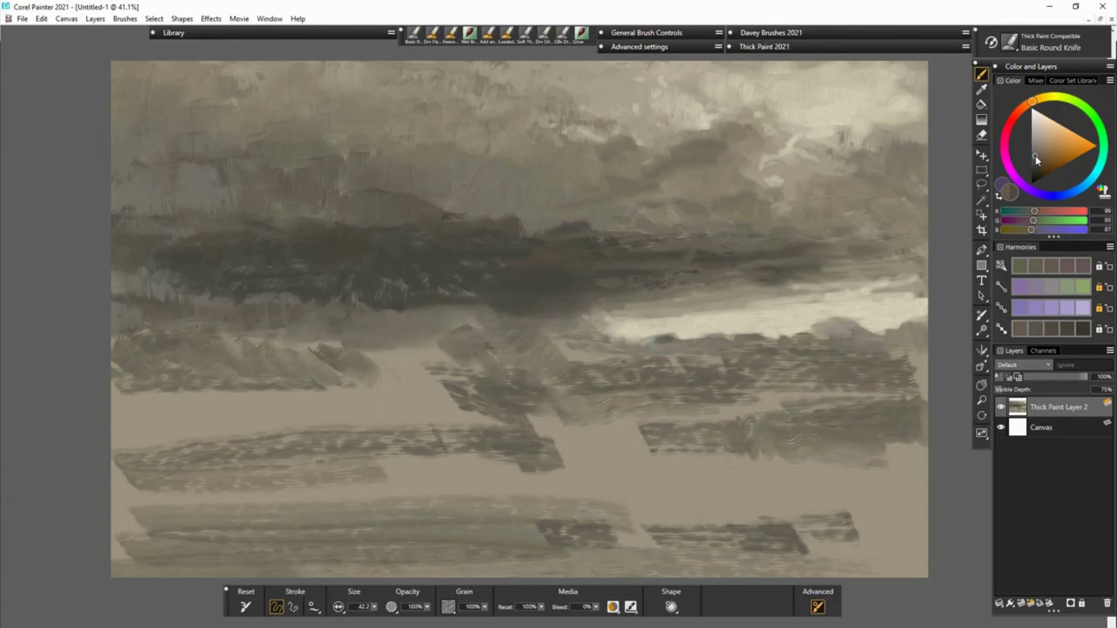
left_click_drag(647, 339, 668, 313)
left_click_drag(132, 343, 343, 341)
Step: Paint light beige into the lower-right sky and dab dark olive bushes along the right ridge
left_click(1040, 153)
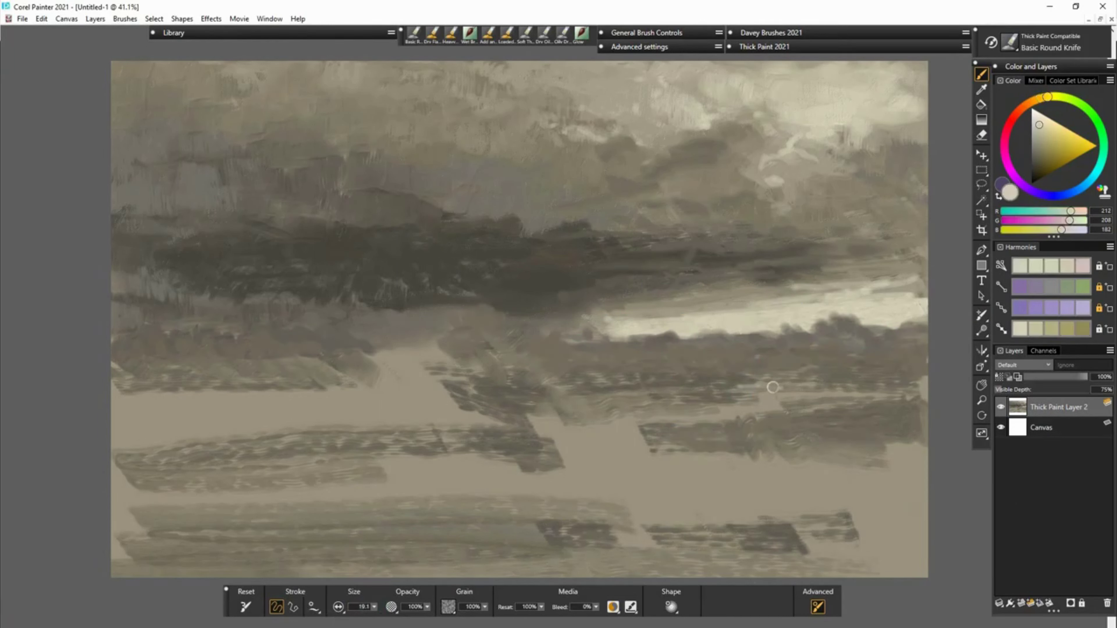
left_click(701, 385, "alt")
mouse_move(702, 386)
left_mouse_down()
mouse_move(843, 427)
mouse_move(634, 429)
left_mouse_up()
left_click(785, 412, "alt")
left_click(796, 395, "alt")
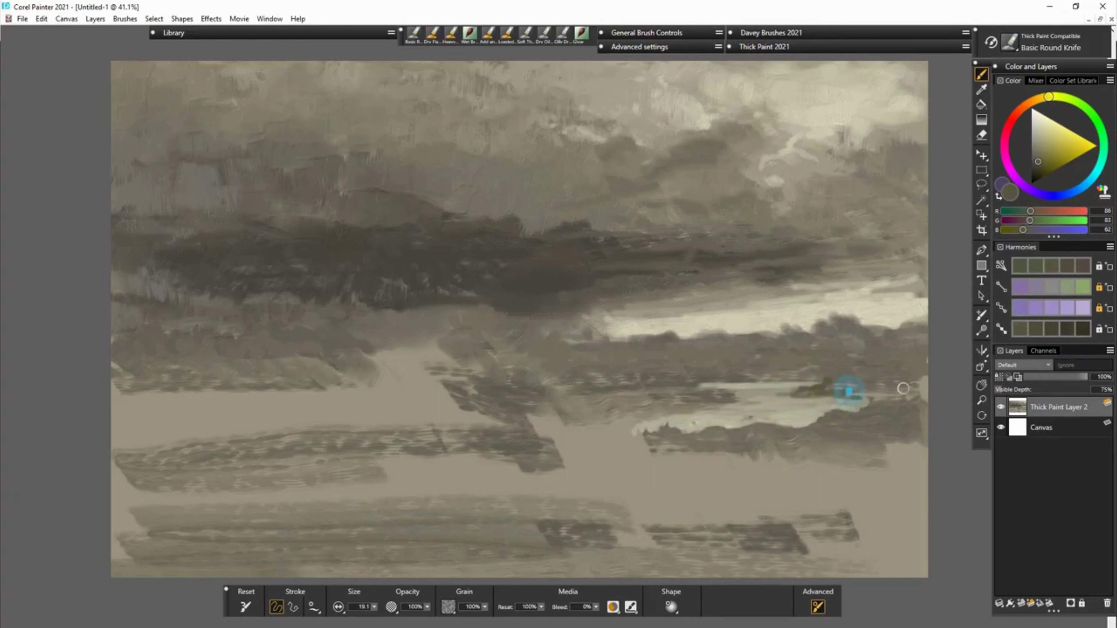
mouse_move(903, 388)
left_mouse_down()
mouse_move(706, 424)
mouse_move(896, 443)
left_mouse_up()
Step: Paint a dark olive tree shape on the far bank and vertical dark trunks
left_click(688, 370, "alt")
mouse_move(724, 397)
left_mouse_down()
mouse_move(669, 374)
mouse_move(891, 423)
left_mouse_up()
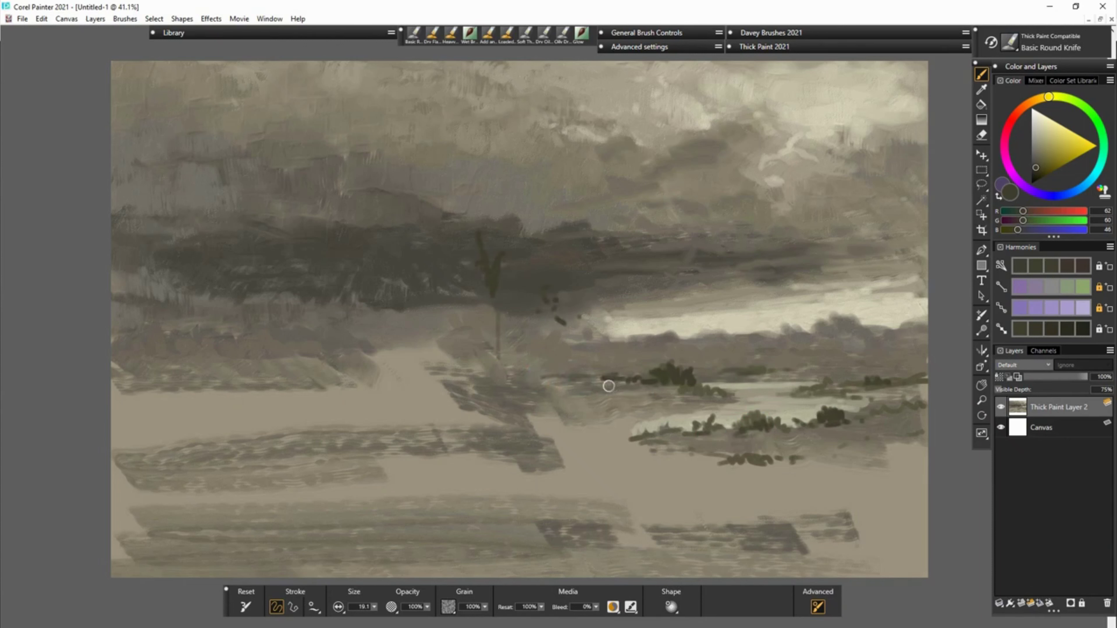
left_click_drag(573, 332, 575, 371)
left_click_drag(583, 331, 583, 374)
left_click(1041, 101)
Step: Dab dark reeds left of centre, dark lower-left trees, and broad grey strokes across the water
left_click_drag(404, 399, 458, 407)
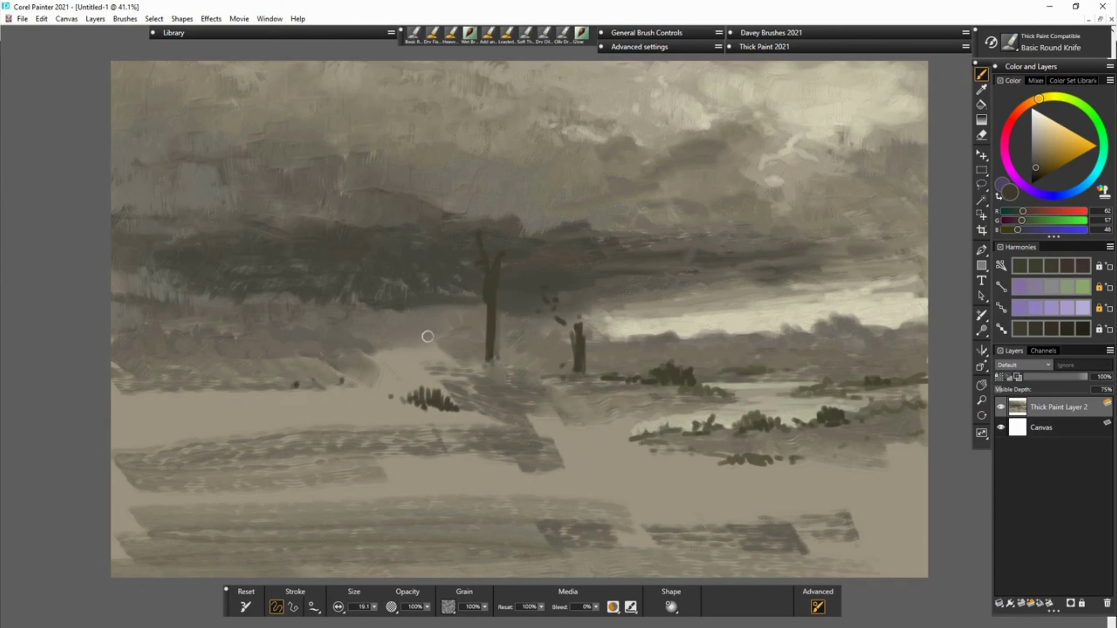
mouse_move(162, 434)
left_mouse_down()
mouse_move(149, 461)
mouse_move(228, 484)
left_mouse_up()
left_click(124, 571, "alt")
mouse_move(124, 571)
left_mouse_down()
mouse_move(536, 549)
mouse_move(735, 501)
mouse_move(506, 494)
left_mouse_up()
Step: Paint dark olive reflections into the water and darken the shoreline and sandy bank
left_click(723, 404, "alt")
mouse_move(589, 453)
left_mouse_down()
mouse_move(561, 423)
mouse_move(848, 424)
left_mouse_up()
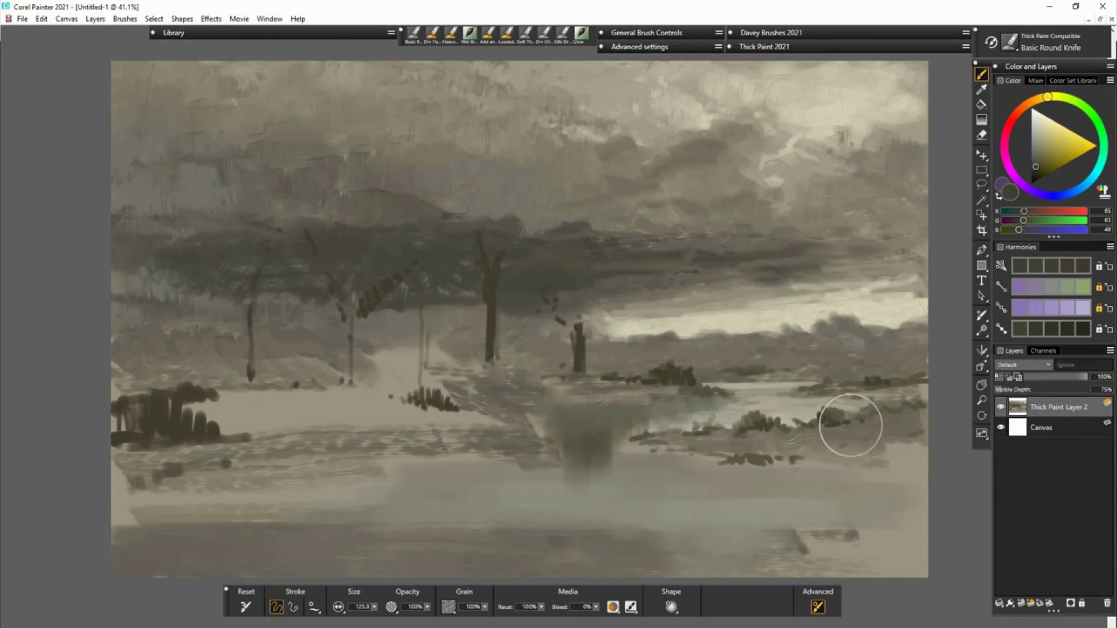
mouse_move(747, 440)
left_mouse_down()
mouse_move(831, 536)
mouse_move(915, 559)
left_mouse_up()
left_click_drag(206, 422, 155, 416)
left_click_drag(133, 497, 325, 506)
left_click_drag(395, 487, 550, 480)
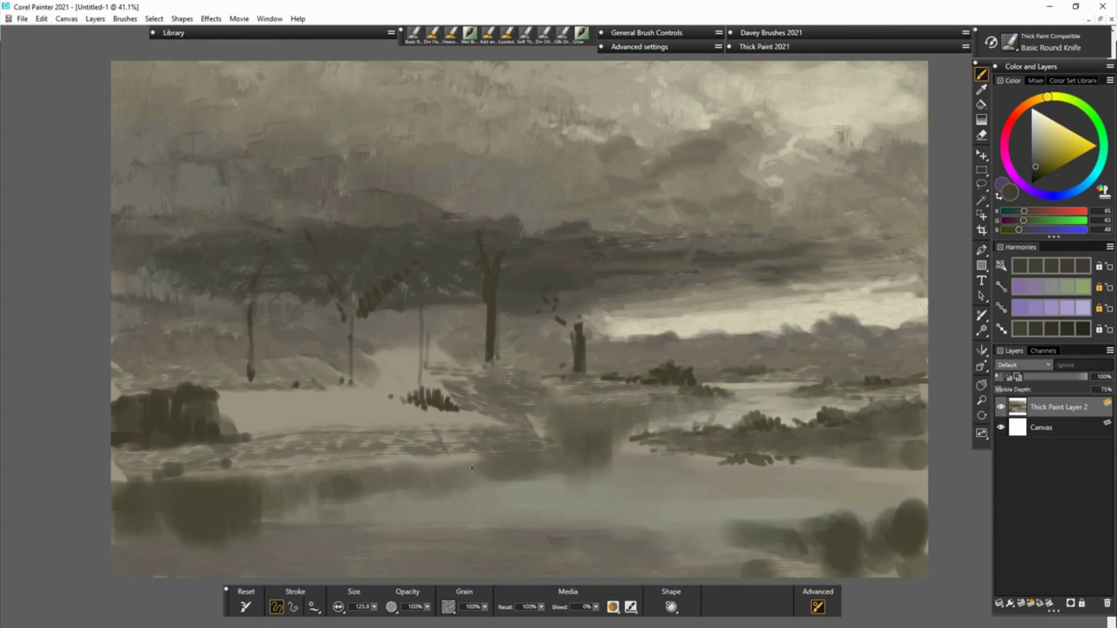
left_click_drag(462, 396, 339, 395)
left_click_drag(466, 352, 273, 387)
mouse_move(239, 451)
left_mouse_down()
mouse_move(298, 491)
mouse_move(198, 519)
left_mouse_up()
Step: Add darker olive reflections at lower left and soft dark bushes around the tree bases
left_click(262, 511, "alt")
left_click_drag(252, 492, 334, 480)
left_click_drag(414, 379, 264, 388)
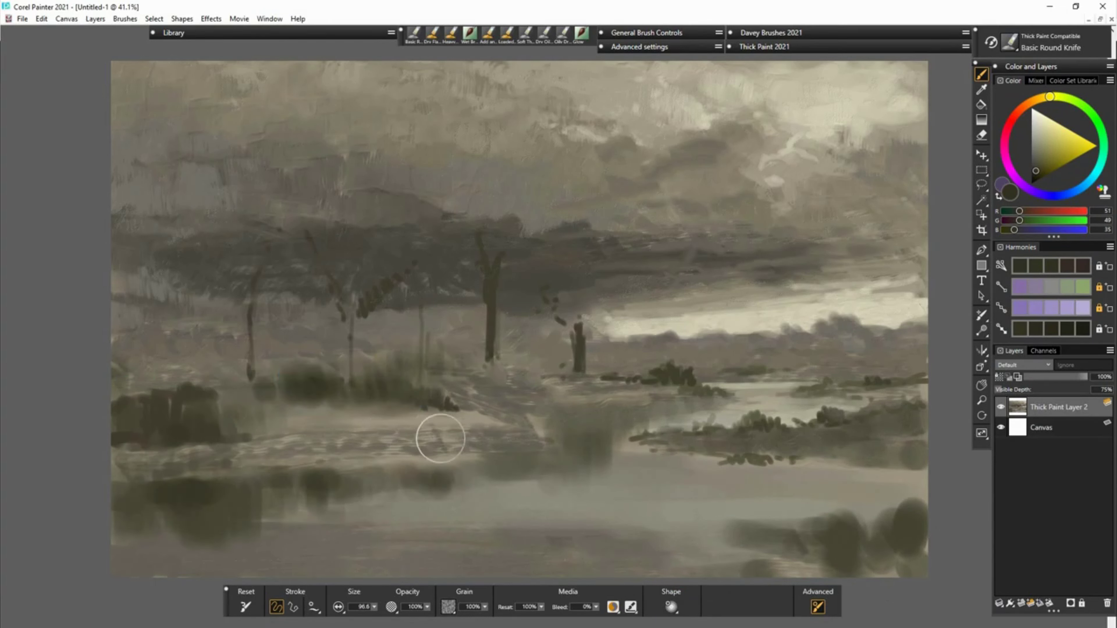
left_click_drag(488, 379, 567, 365)
left_click_drag(440, 308, 555, 370)
mouse_move(378, 370)
left_mouse_down()
mouse_move(233, 370)
mouse_move(127, 392)
left_mouse_up()
left_click_drag(699, 379, 566, 360)
Step: Paint a very dark olive leafy canopy on the central tree, a left branch, and right-bank shrubs
left_click(572, 317, "alt")
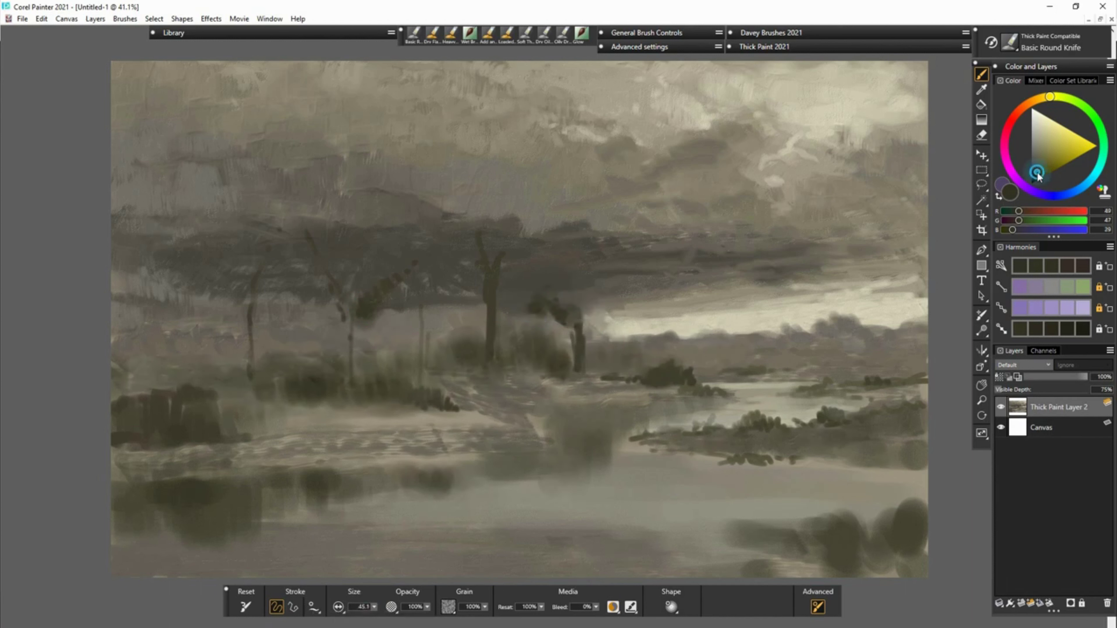
mouse_move(519, 285)
left_mouse_down()
mouse_move(616, 302)
mouse_move(493, 306)
left_mouse_up()
left_click_drag(413, 264, 360, 309)
left_click_drag(330, 387, 409, 384)
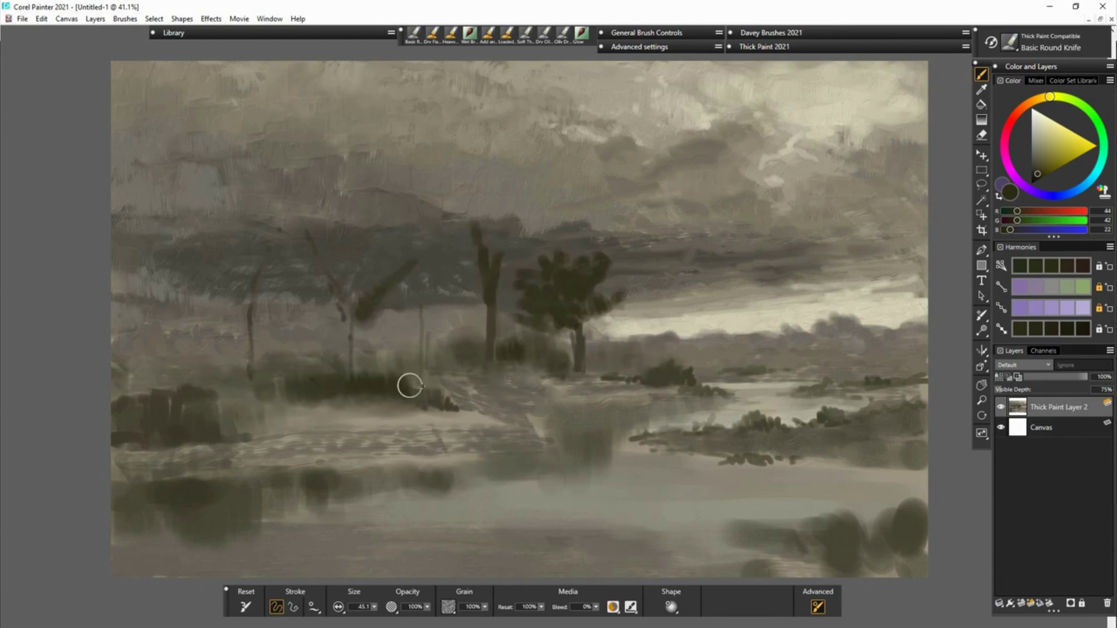
left_click_drag(731, 425, 862, 418)
Step: Deepen the lower-right water, right-bank shrubs, central shoreline and left-shore reflections
mouse_move(669, 528)
left_mouse_down()
mouse_move(849, 520)
mouse_move(827, 524)
left_mouse_up()
left_click_drag(906, 523, 774, 549)
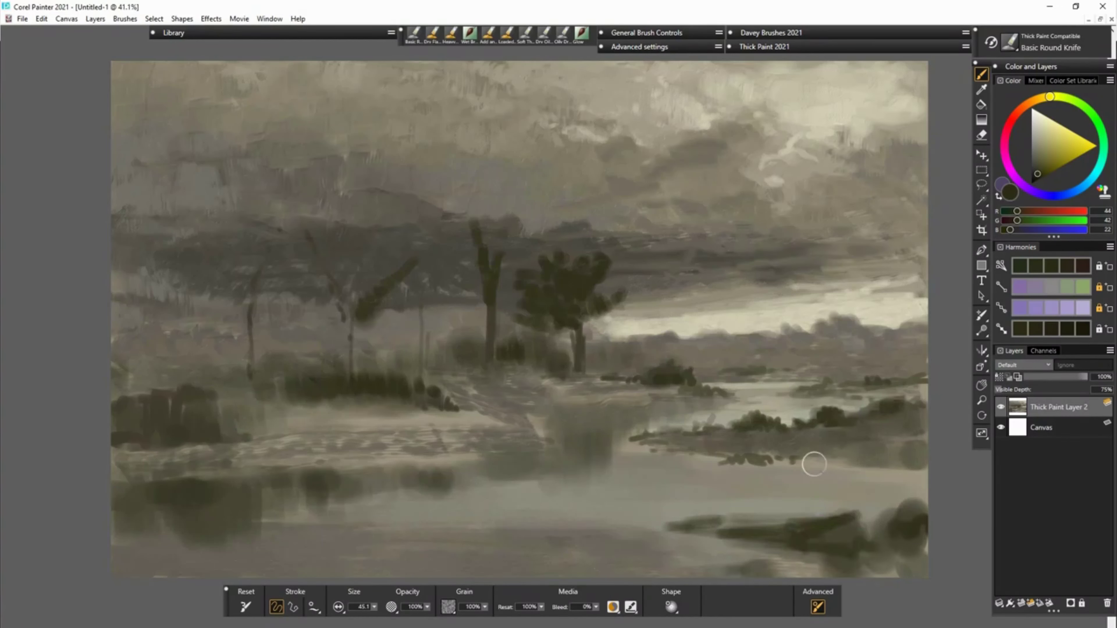
left_click_drag(748, 431, 629, 391)
left_click_drag(528, 422, 401, 405)
left_click_drag(176, 414, 197, 519)
left_click_drag(370, 467, 264, 478)
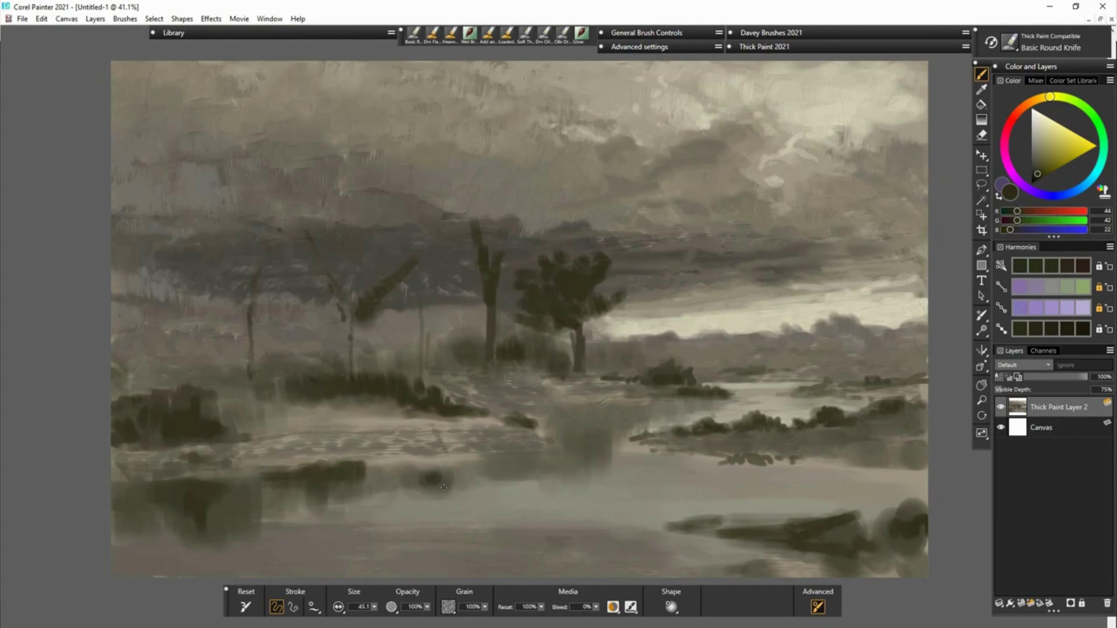
left_click_drag(493, 460, 633, 462)
Step: Streak light grey ripples across the central water and dab dark brown onto the far bank
left_click_drag(519, 423, 629, 418)
left_click(634, 449, "alt")
left_click_drag(575, 445, 633, 451)
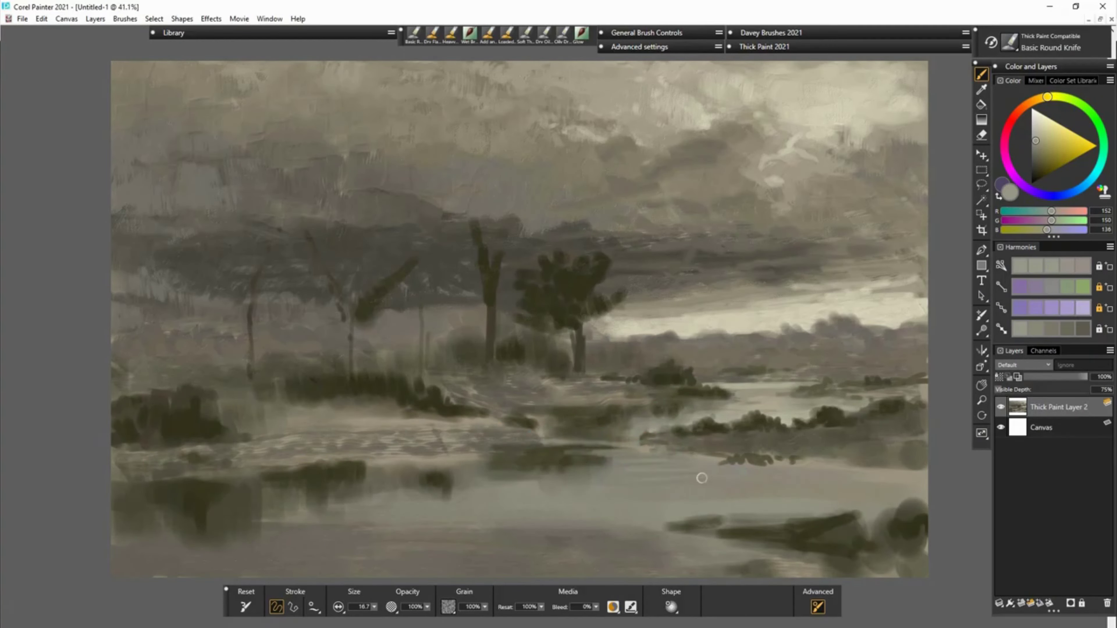
left_click(757, 458, "alt")
mouse_move(644, 352)
left_mouse_down()
mouse_move(669, 361)
mouse_move(805, 330)
mouse_move(920, 339)
left_mouse_up()
Step: Paint warm brown autumn trees along the far treeline and darken the distant right trees
left_click(799, 319, "alt")
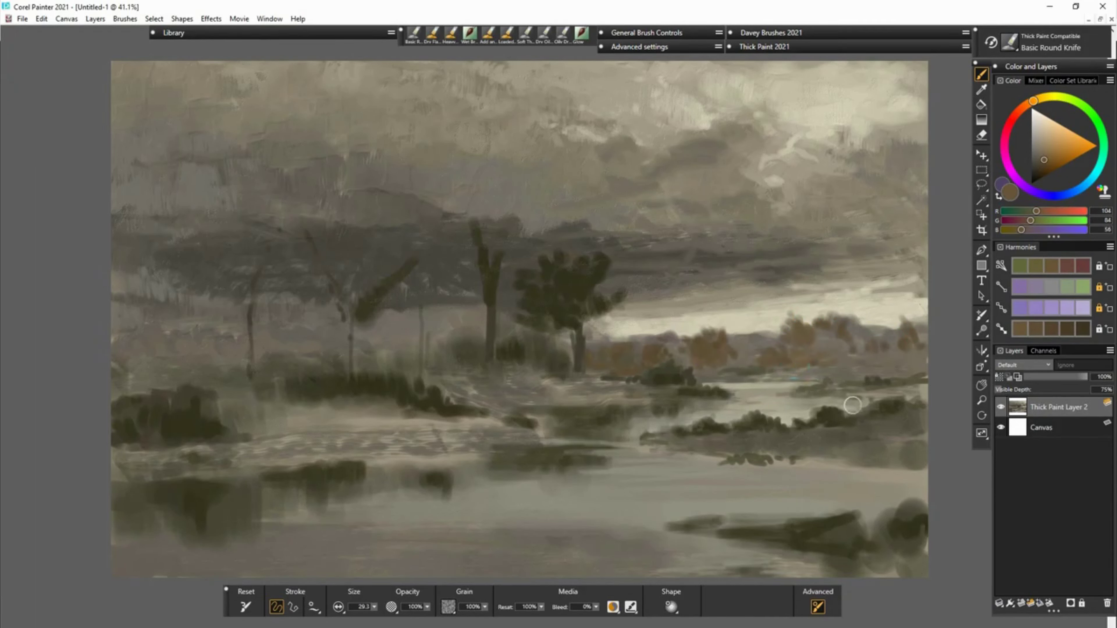
mouse_move(788, 380)
left_mouse_down()
mouse_move(733, 377)
mouse_move(777, 380)
left_mouse_up()
left_click(708, 348, "alt")
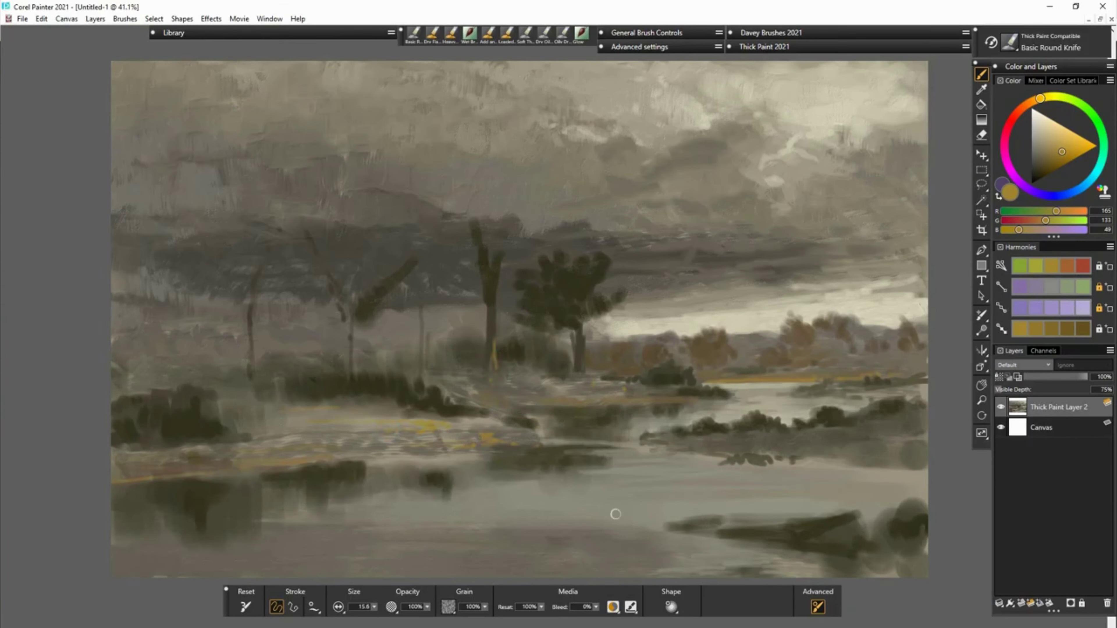
left_click(621, 385, "alt")
left_click(872, 427, "alt")
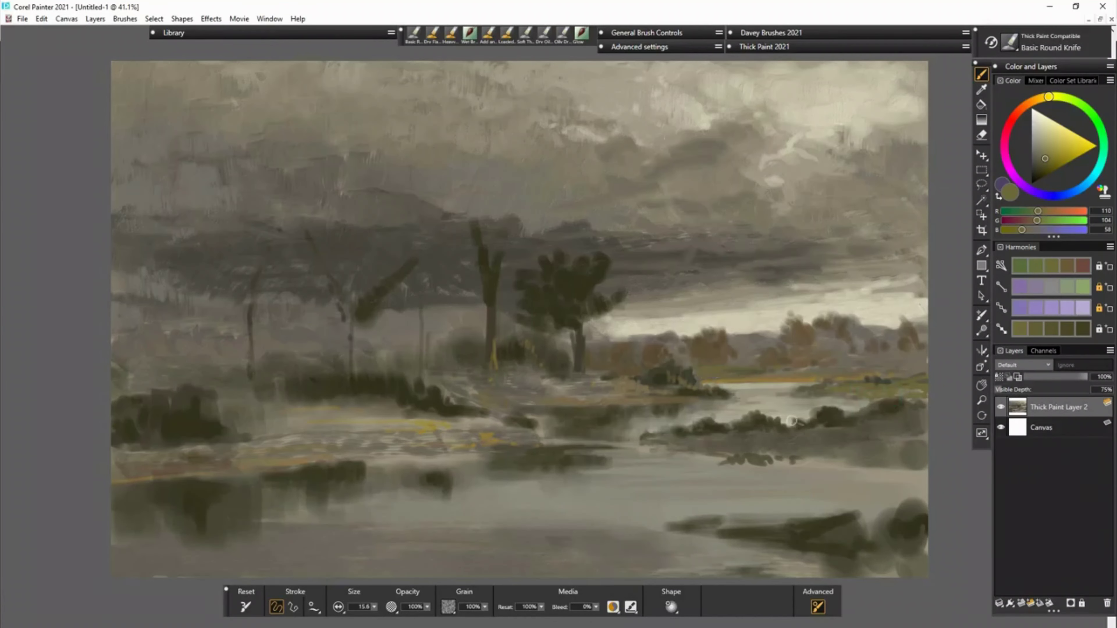
left_click(705, 364, "alt")
mouse_move(792, 334)
left_mouse_down()
mouse_move(822, 330)
mouse_move(862, 369)
mouse_move(924, 352)
left_mouse_up()
Step: Add dark brown around trunks and low bushes, then warm brown leaf touches on the central tree
left_click(720, 367, "alt")
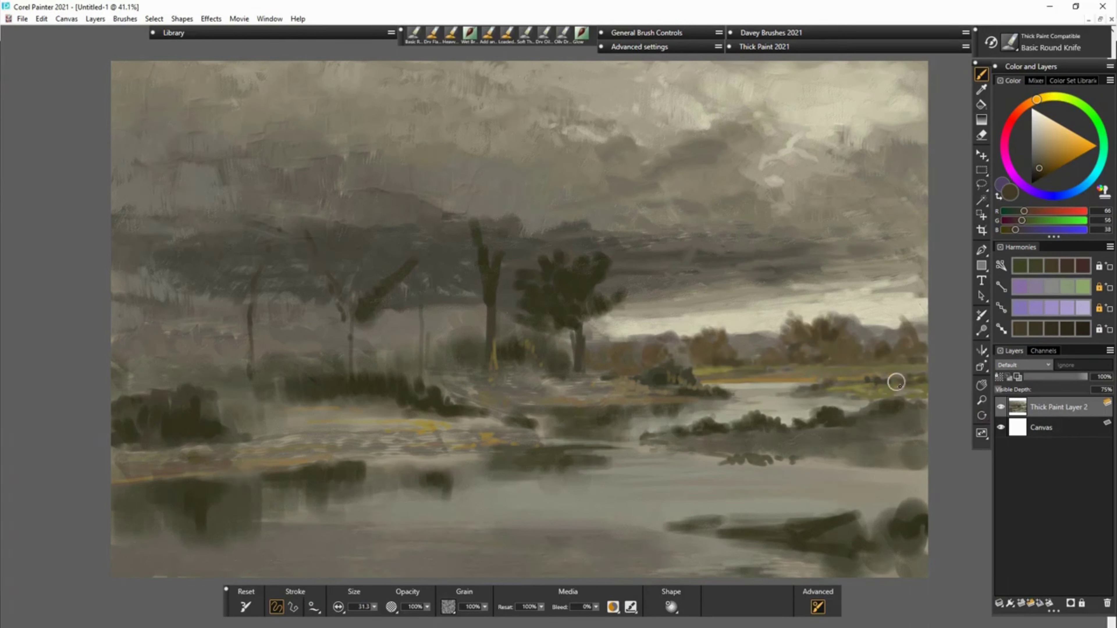
mouse_move(686, 396)
left_mouse_down()
mouse_move(563, 388)
mouse_move(501, 327)
mouse_move(594, 359)
left_mouse_up()
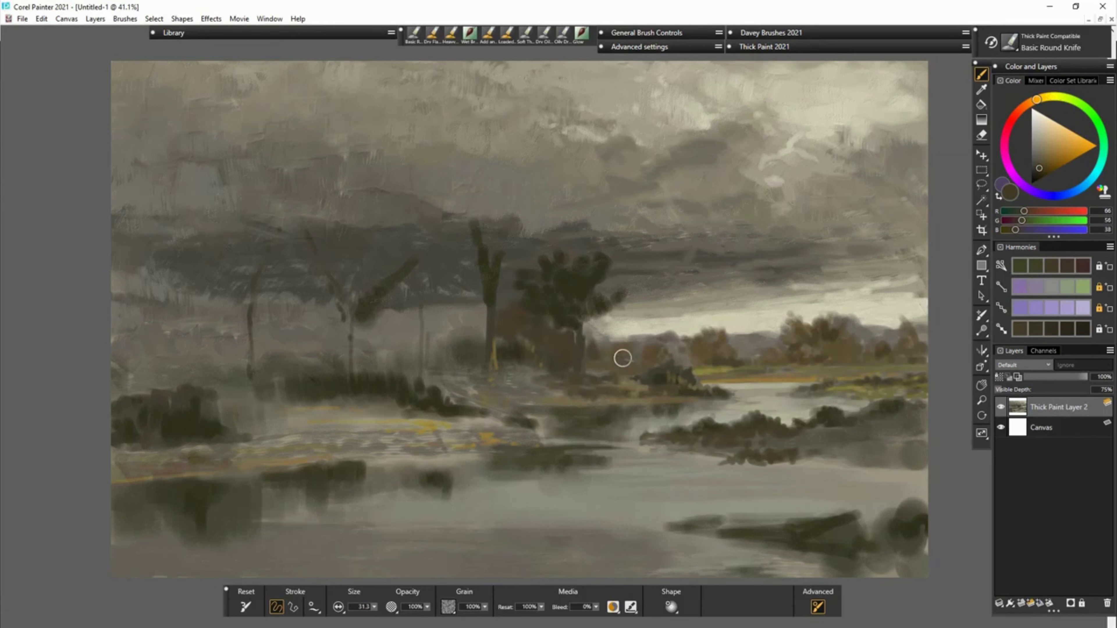
left_click(591, 312, "alt")
left_click(599, 369, "alt")
left_click(374, 607)
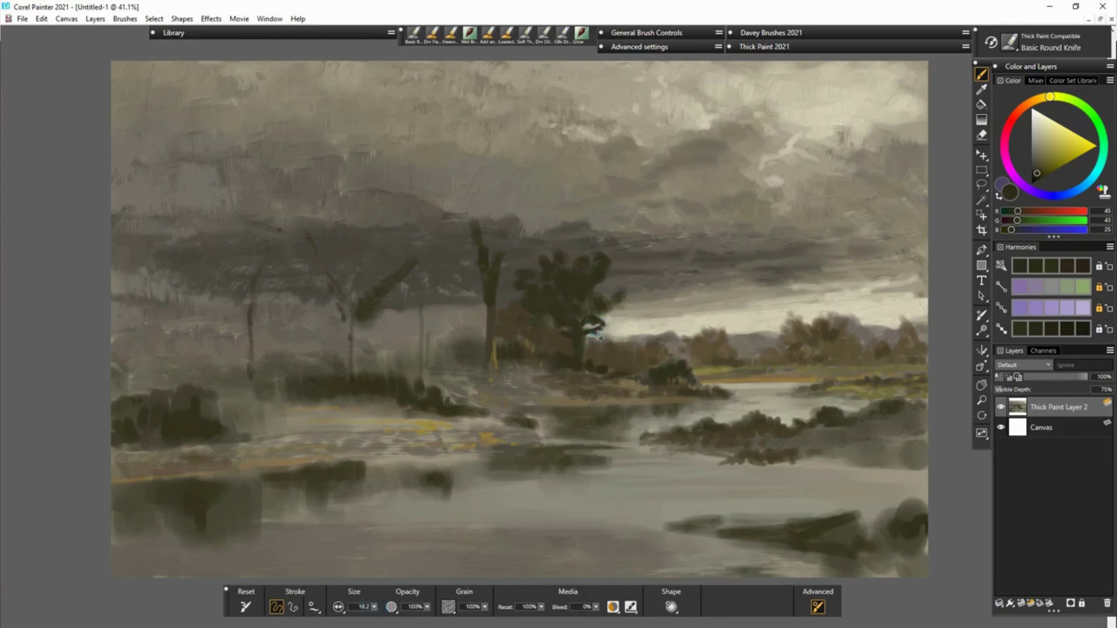
left_click(598, 282, "alt")
left_click_drag(576, 267, 594, 310)
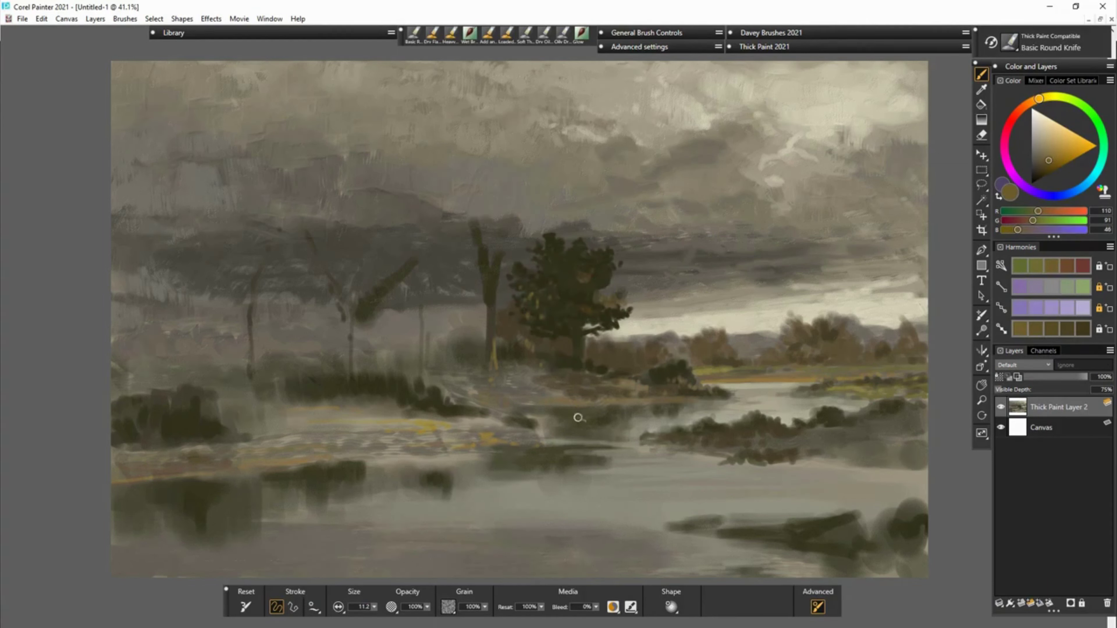
Step: Paint olive and yellow-green sunlit grass along the left riverbank and greenish highlights on right shrubs
left_click(534, 388, "alt")
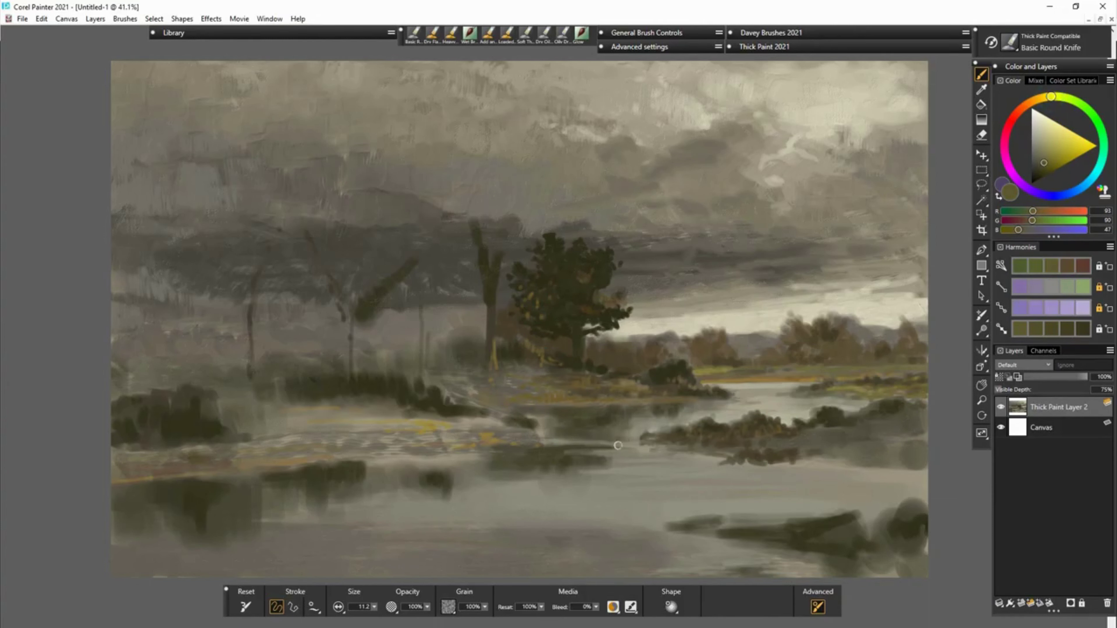
left_click_drag(823, 456, 863, 429)
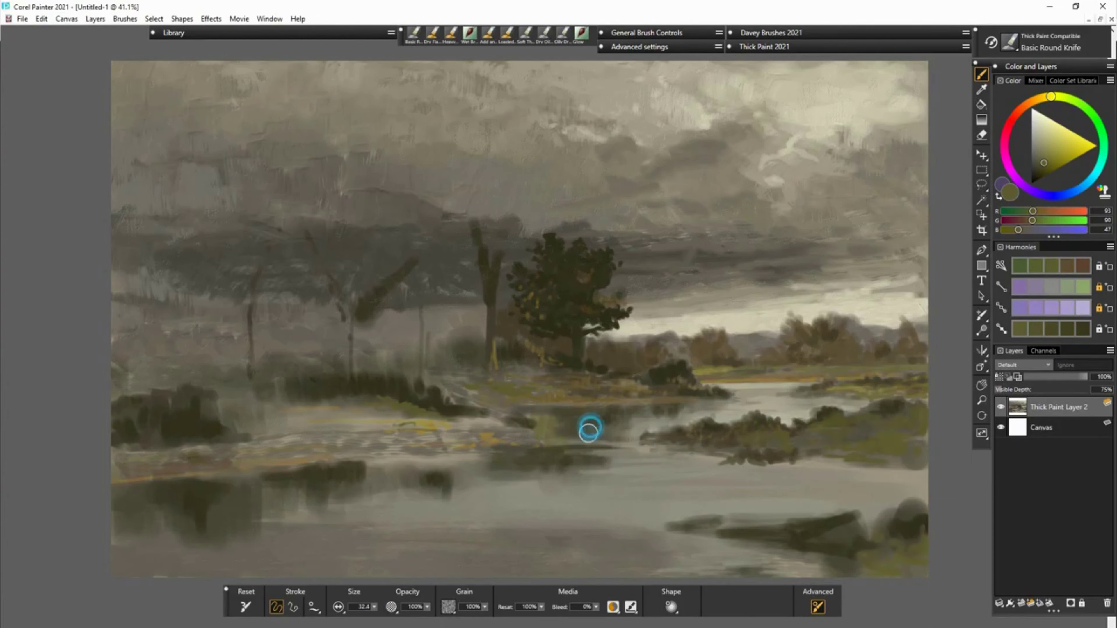
left_click_drag(414, 422, 320, 422)
left_click_drag(475, 443, 230, 453)
left_click(664, 401, "alt")
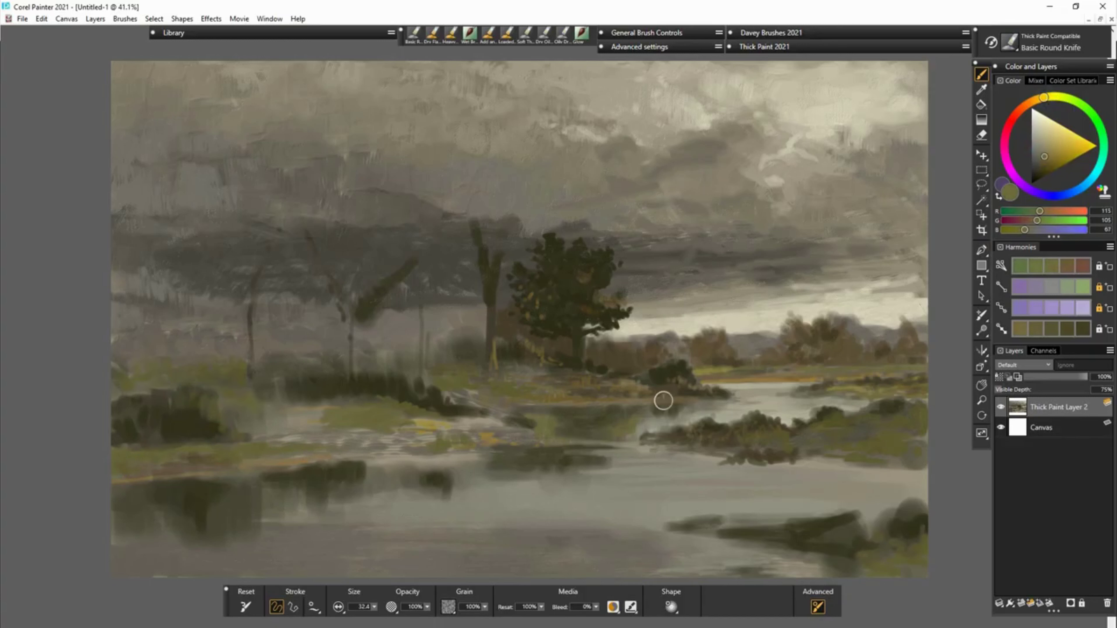
left_click_drag(132, 385, 232, 439)
left_click(169, 389, "alt")
mouse_move(170, 389)
left_mouse_down()
mouse_move(164, 456)
mouse_move(330, 442)
left_mouse_up()
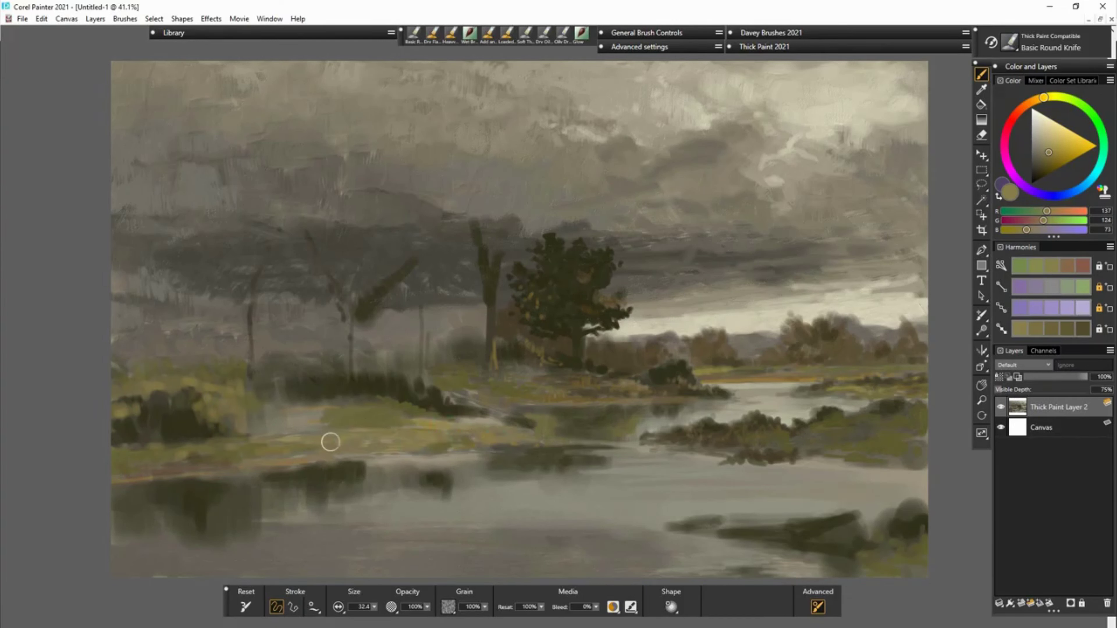
Step: Add yellow ochre sunlight on the left bank and brown autumn foliage around the left trees
left_click(509, 428, "alt")
mouse_move(509, 428)
left_mouse_down()
mouse_move(445, 438)
mouse_move(459, 389)
mouse_move(396, 370)
left_mouse_up()
left_click(409, 433, "alt")
left_click(534, 457, "alt")
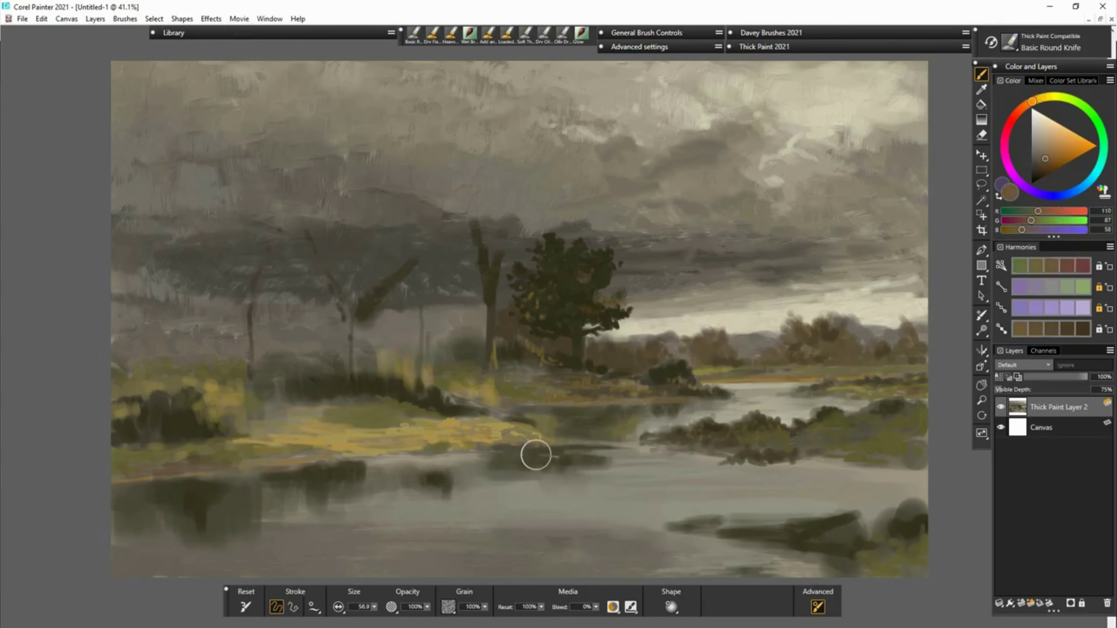
mouse_move(466, 335)
left_mouse_down()
mouse_move(434, 332)
mouse_move(359, 375)
mouse_move(308, 360)
left_mouse_up()
left_click(287, 461, "alt")
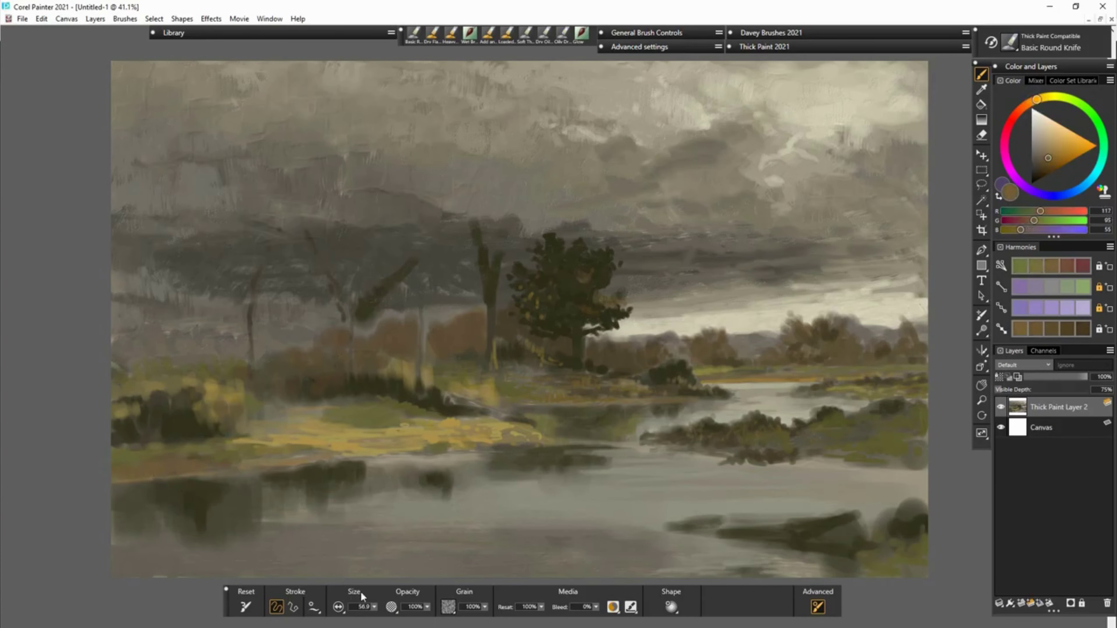
mouse_move(478, 463)
left_mouse_down()
mouse_move(206, 492)
mouse_move(386, 469)
left_mouse_up()
Step: Sample the central tree's dark colour and resize the brush smaller for thin branches
key("bracketright")
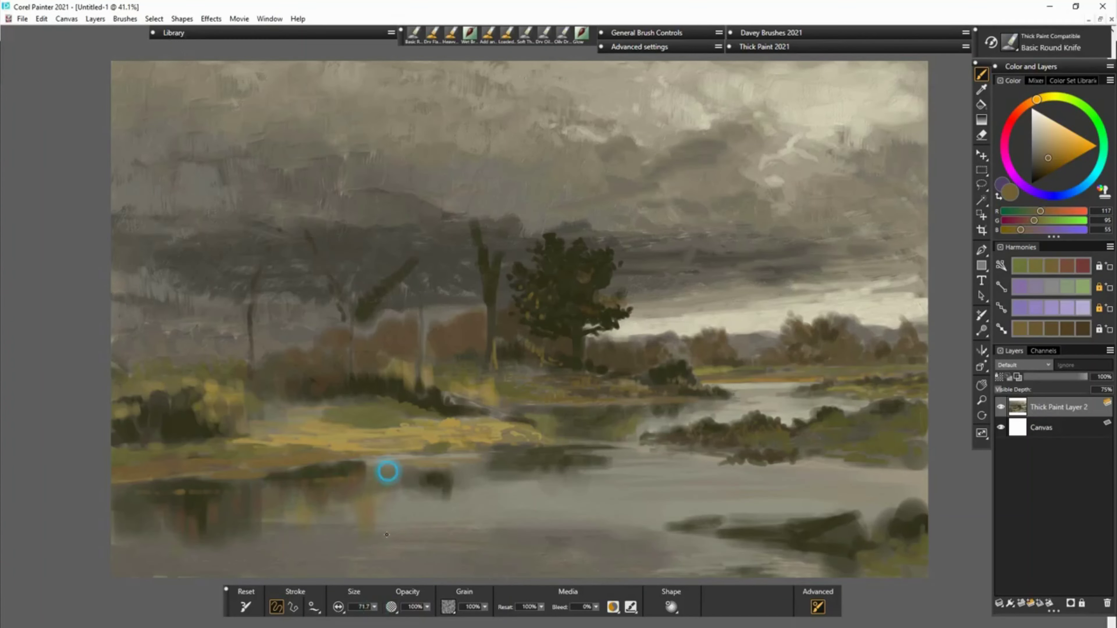
left_click(558, 342, "alt")
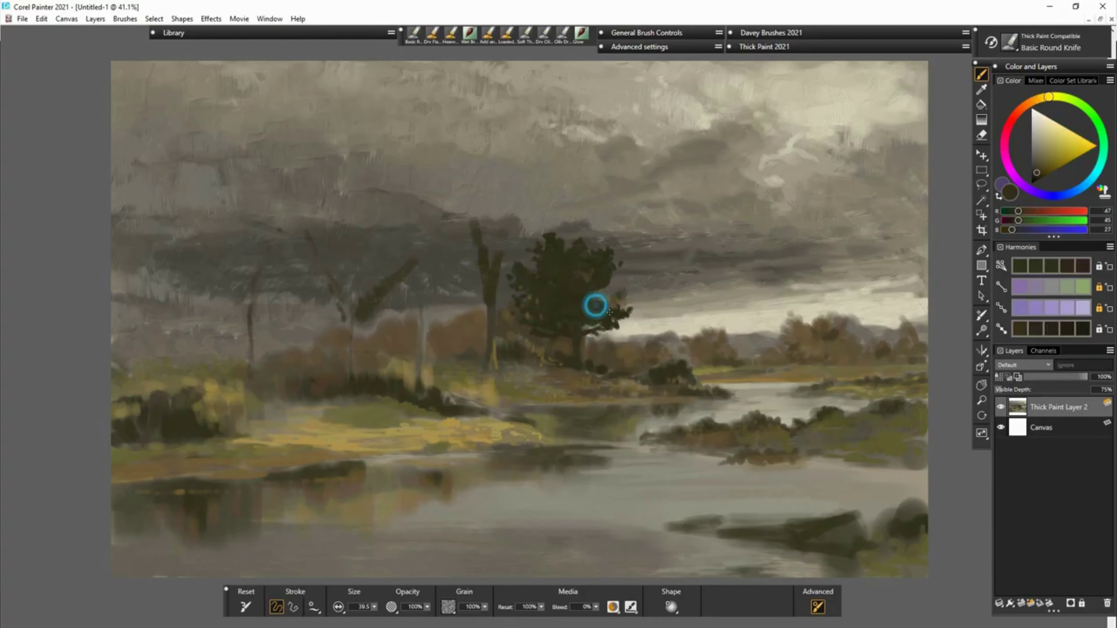
left_click(596, 304, "alt")
key("bracketleft")
key("bracketleft")
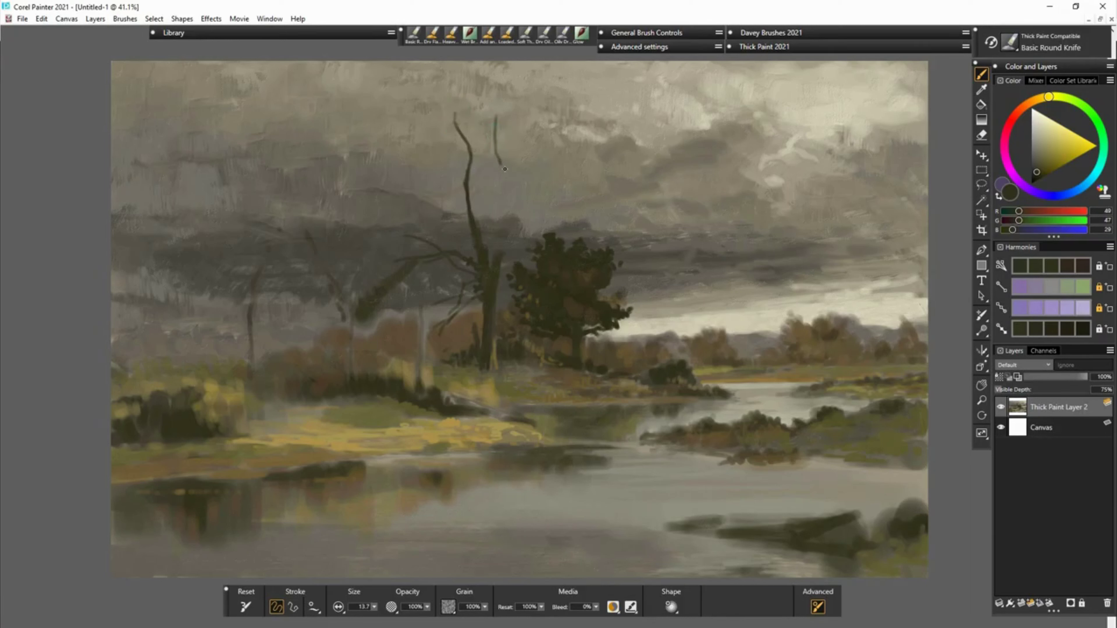
Step: Paint thin dark brown branches on the central bare tree and shift the colour toward yellow
mouse_move(505, 168)
left_mouse_down()
mouse_move(491, 284)
mouse_move(529, 112)
left_mouse_up()
left_click(517, 187, "alt")
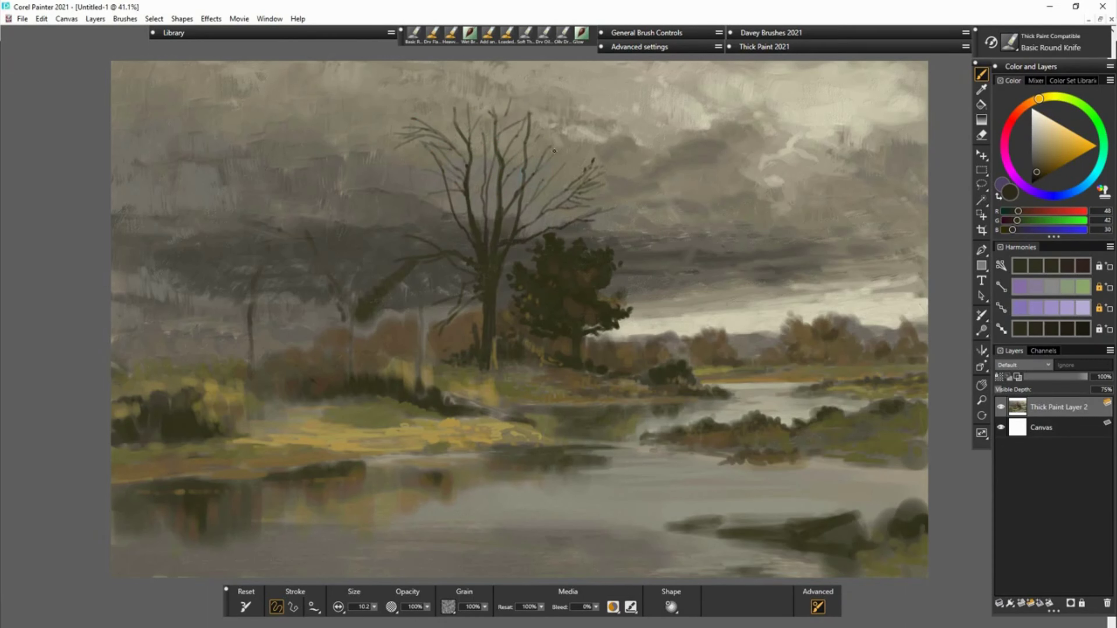
key("bracketleft")
key("bracketleft")
key("bracketleft")
left_click(534, 108, "alt")
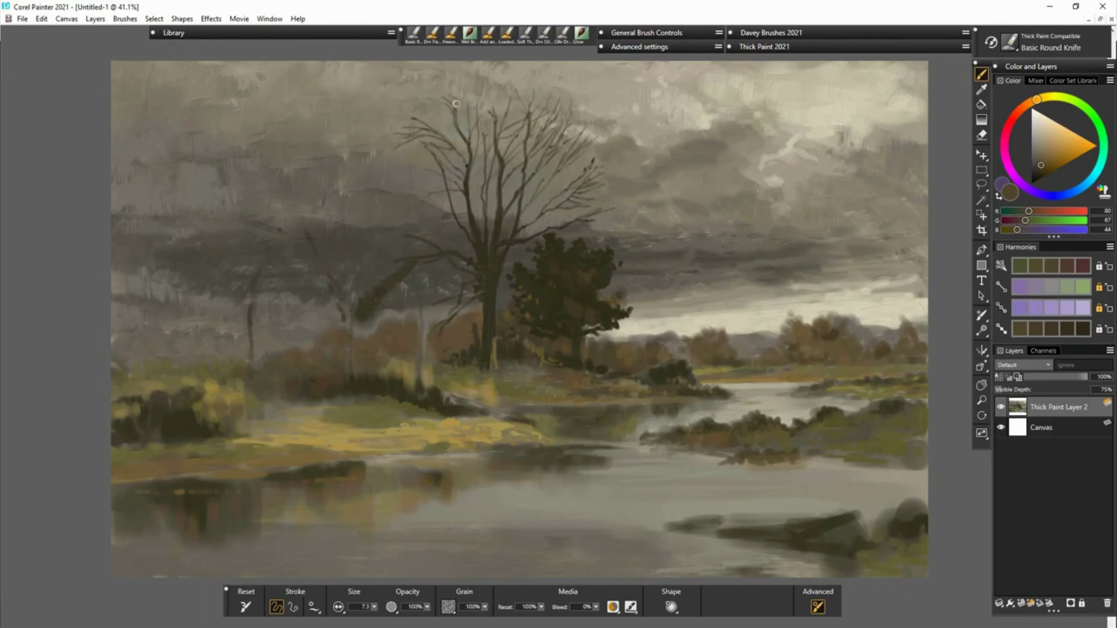
left_click(499, 385, "alt")
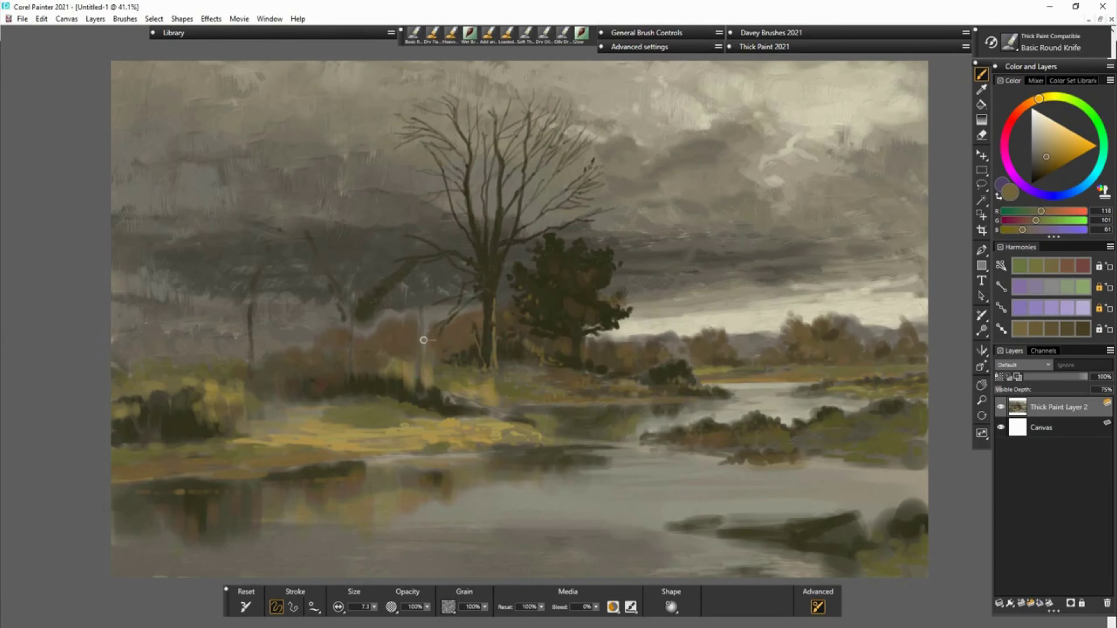
left_click_drag(377, 369, 397, 388)
left_click_drag(1050, 155, 1054, 148)
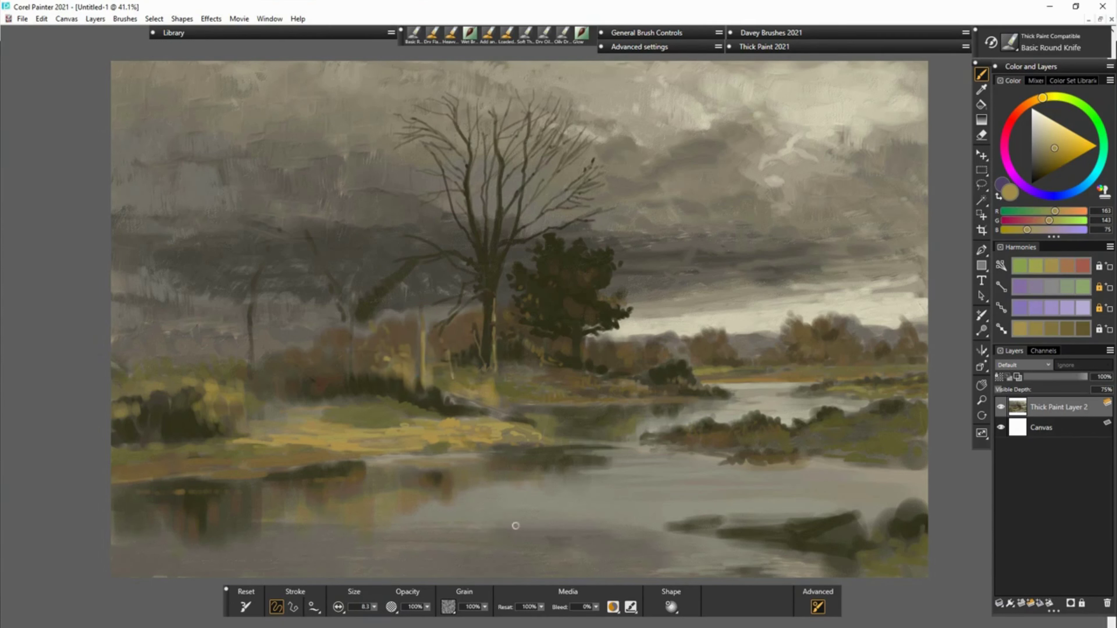
Step: Stroke sunlit yellow across the left bank and paint pale yellow trunks at left
left_click(422, 429, "alt")
left_click_drag(396, 430, 467, 431)
left_click(409, 430, "alt")
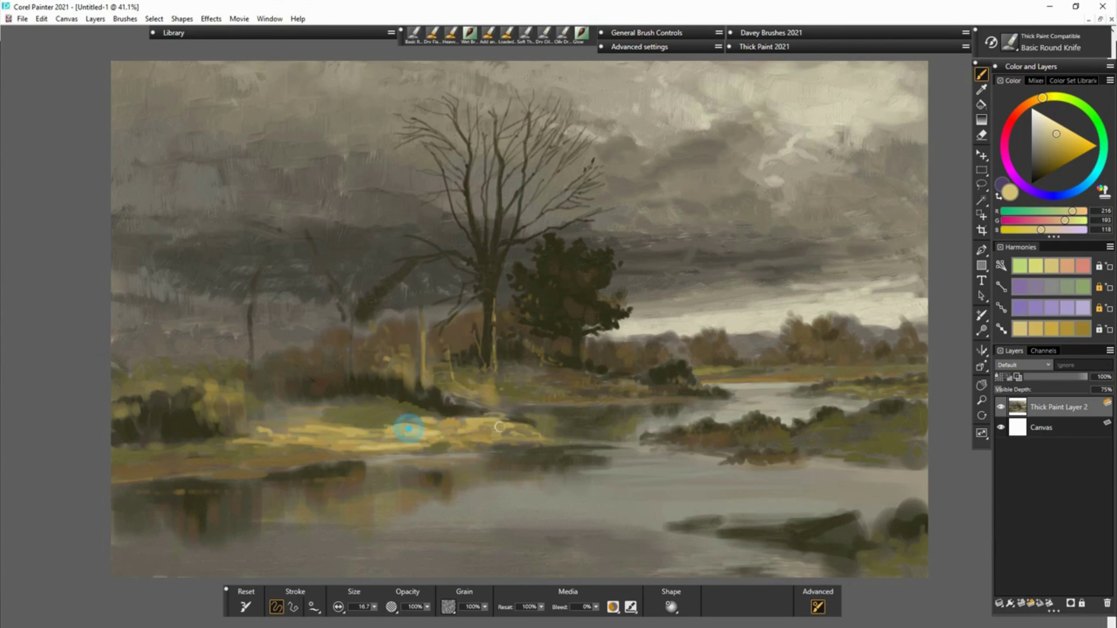
mouse_move(357, 400)
left_mouse_down()
mouse_move(357, 299)
mouse_move(341, 308)
left_mouse_up()
left_click_drag(317, 396, 317, 286)
Step: Add dark grass strokes above the left bushes and near the left bank
left_click(341, 442, "alt")
left_click_drag(150, 396, 140, 363)
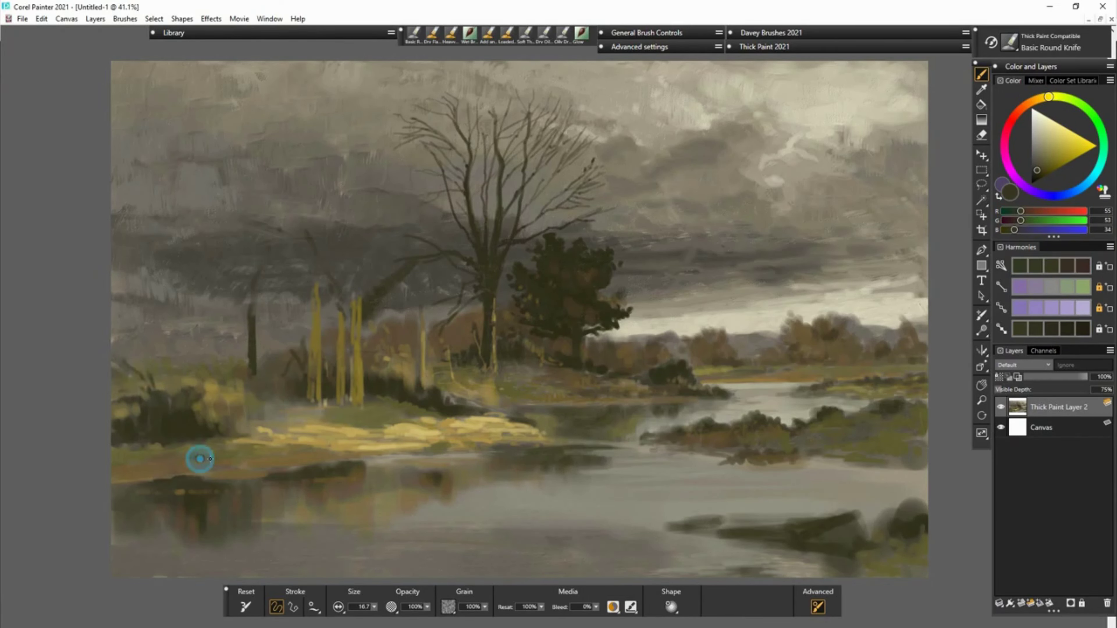
left_click_drag(292, 408, 286, 429)
key("bracketright")
left_click(315, 398, "alt")
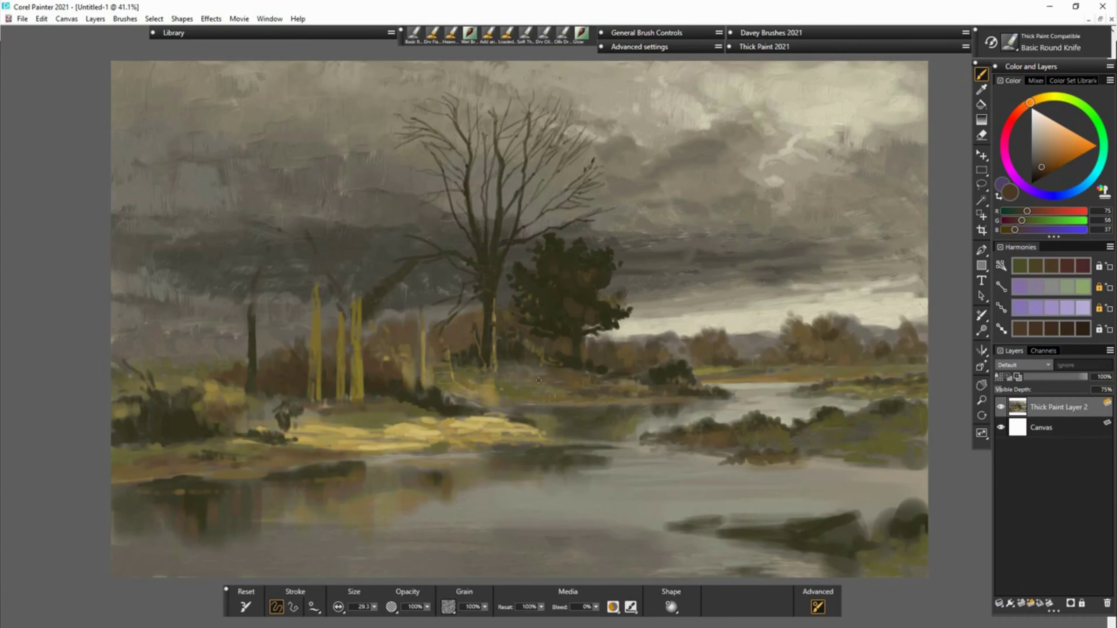
left_click(545, 367, "alt")
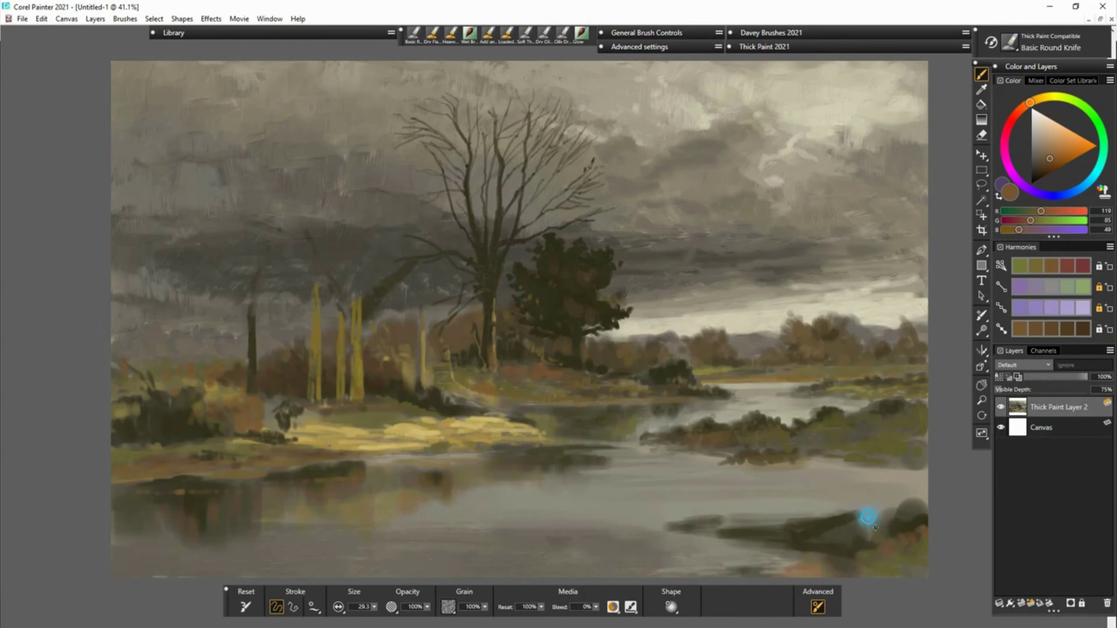
Step: Add olive strokes to the lower-right shore and left bushes, then darken the lower-right bushes
left_click(875, 513, "alt")
mouse_move(890, 512)
left_mouse_down()
mouse_move(851, 526)
mouse_move(893, 495)
left_mouse_up()
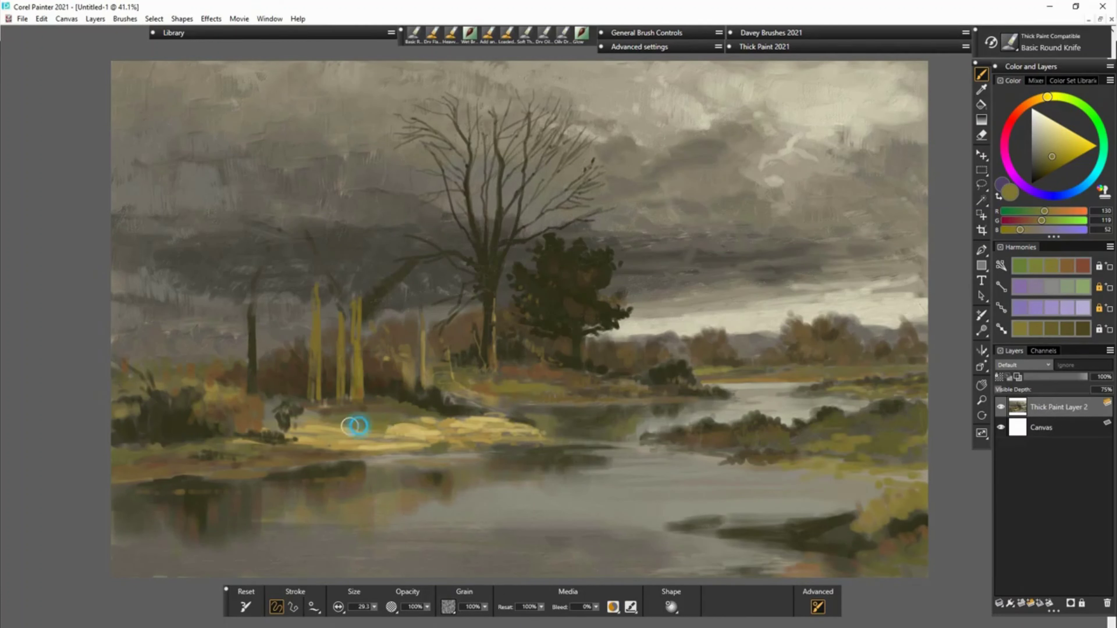
left_click_drag(216, 387, 236, 453)
left_click(559, 372, "alt")
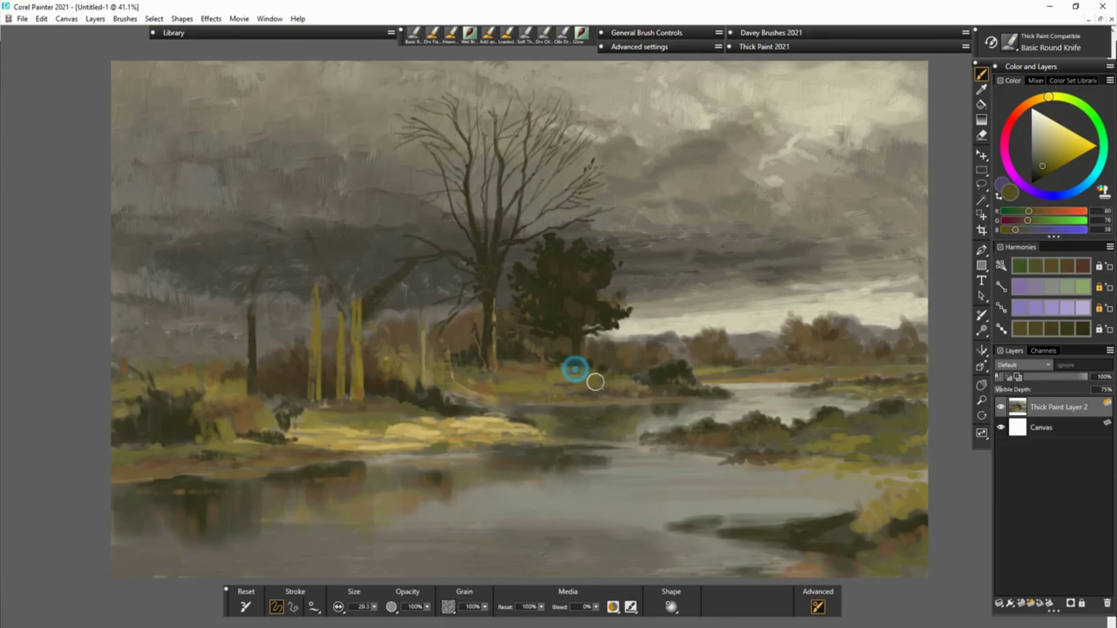
mouse_move(757, 471)
left_mouse_down()
mouse_move(860, 511)
mouse_move(915, 453)
left_mouse_up()
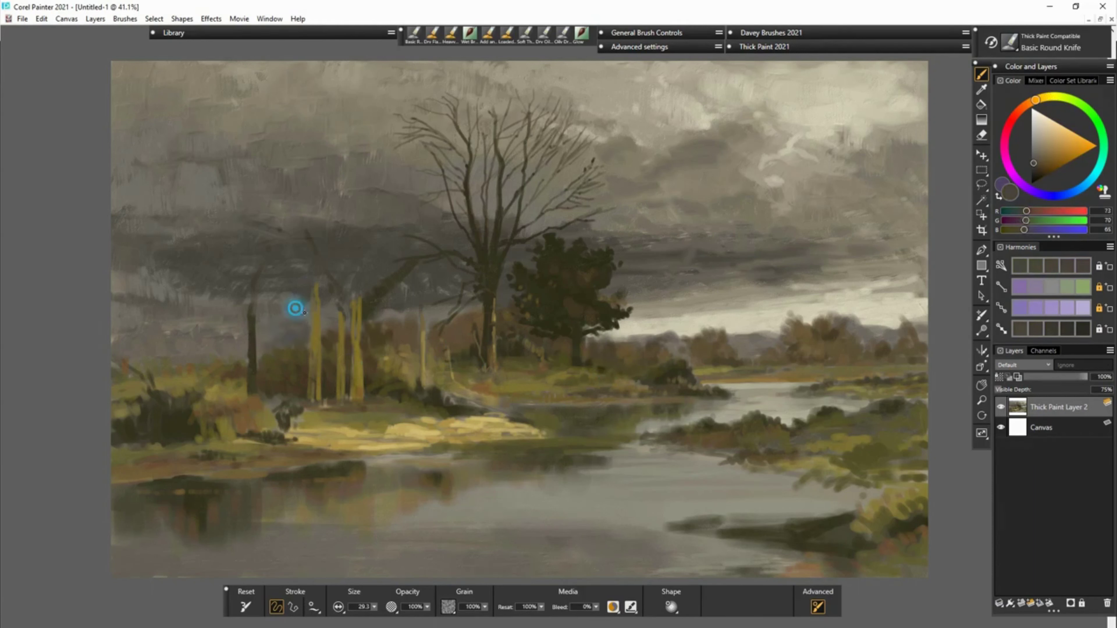
Step: Blend grey into the left sky, brighten the horizon with cream, and darken its left part
left_click(178, 184, "alt")
left_click_drag(178, 184, 340, 179)
left_click(331, 212, "alt")
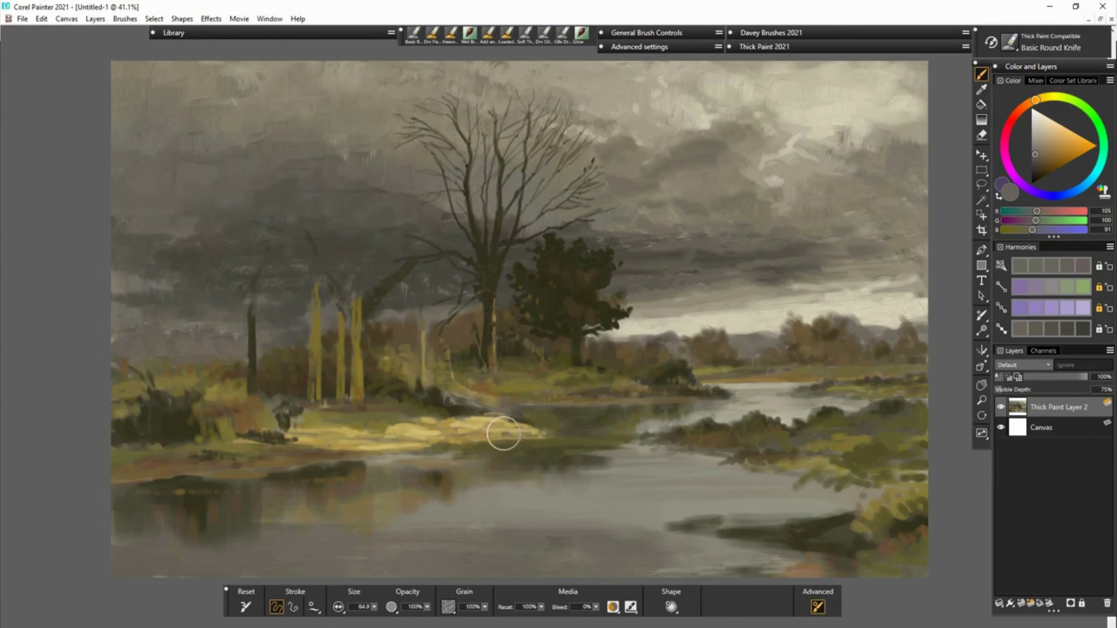
left_click(625, 337, "alt")
left_click_drag(625, 337, 745, 333)
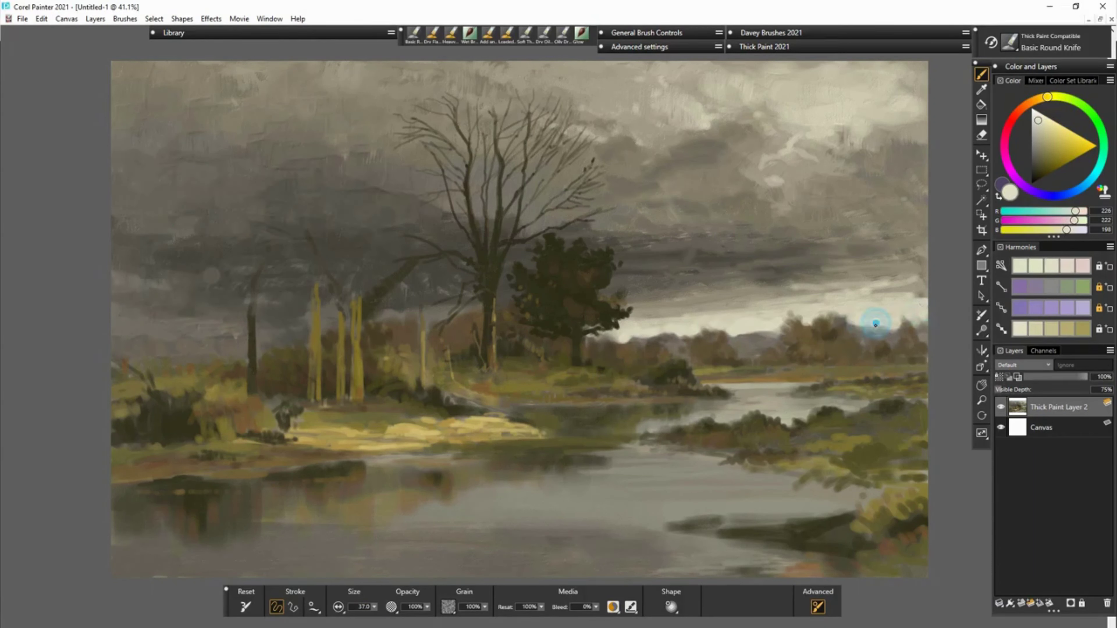
left_click(294, 332, "alt")
mouse_move(294, 332)
left_mouse_down()
mouse_move(140, 350)
mouse_move(257, 332)
mouse_move(270, 266)
left_mouse_up()
Step: Paint a tall dark olive bare trunk on the left with a diagonal branch
left_click(257, 332, "alt")
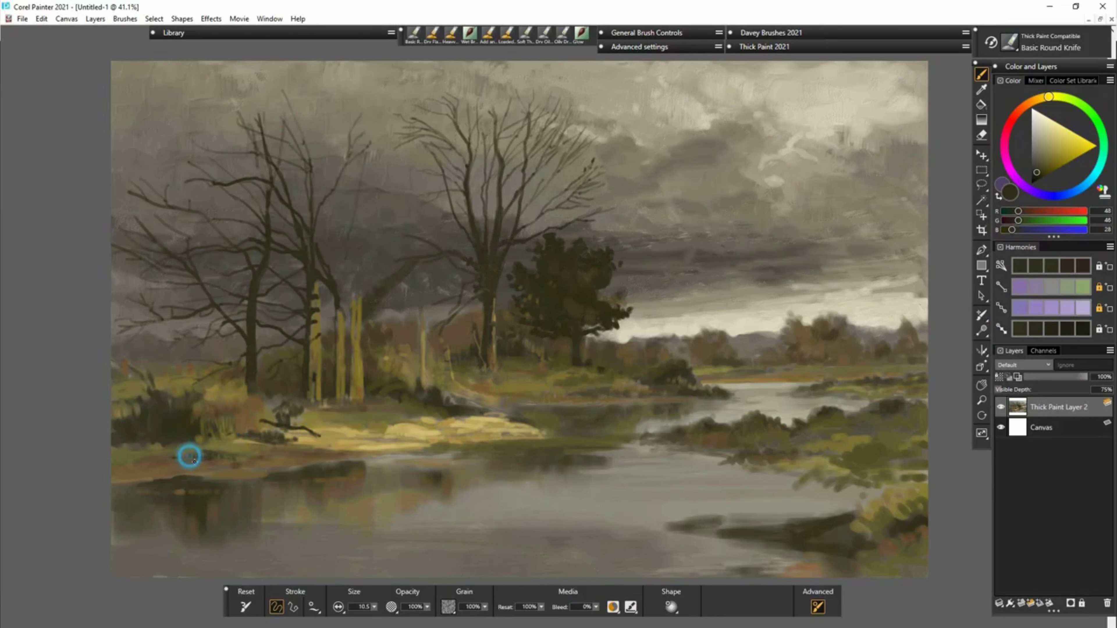
left_click_drag(358, 308, 361, 125)
left_click_drag(373, 174, 407, 108)
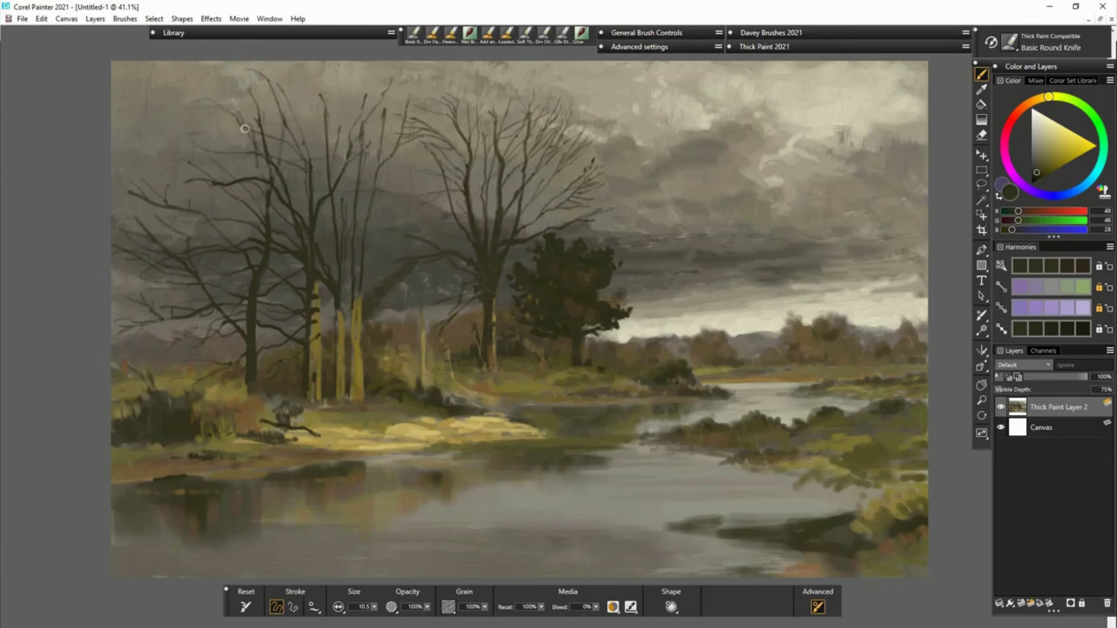
Step: Switch to Wet Brush Davey and dab a small red figure on the left bank
key("/")
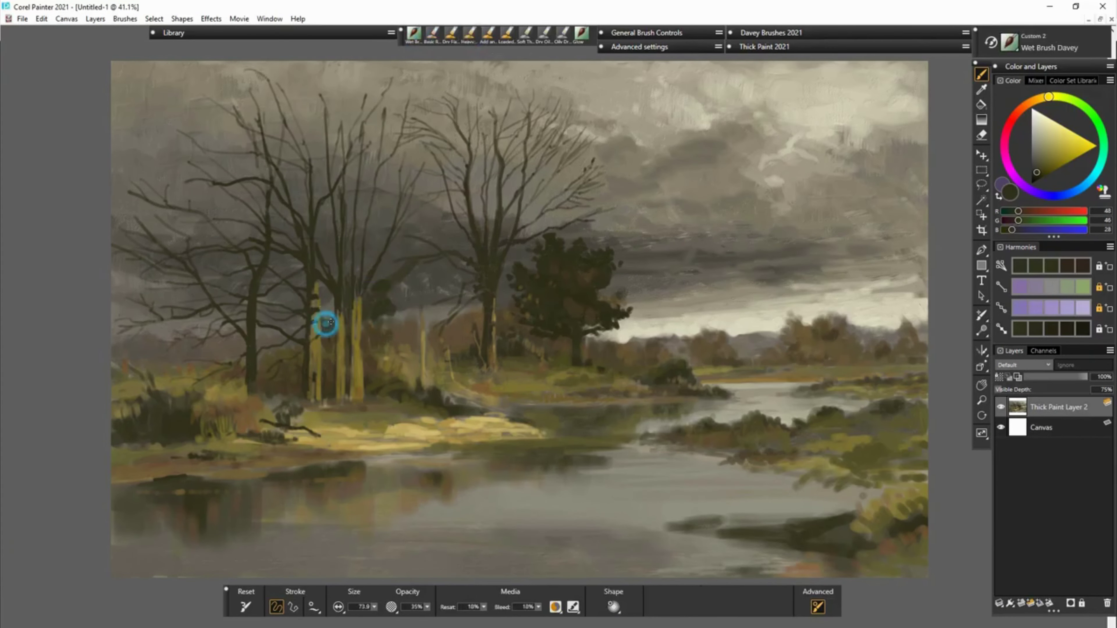
left_click_drag(270, 438, 299, 419)
left_click(299, 418, "alt")
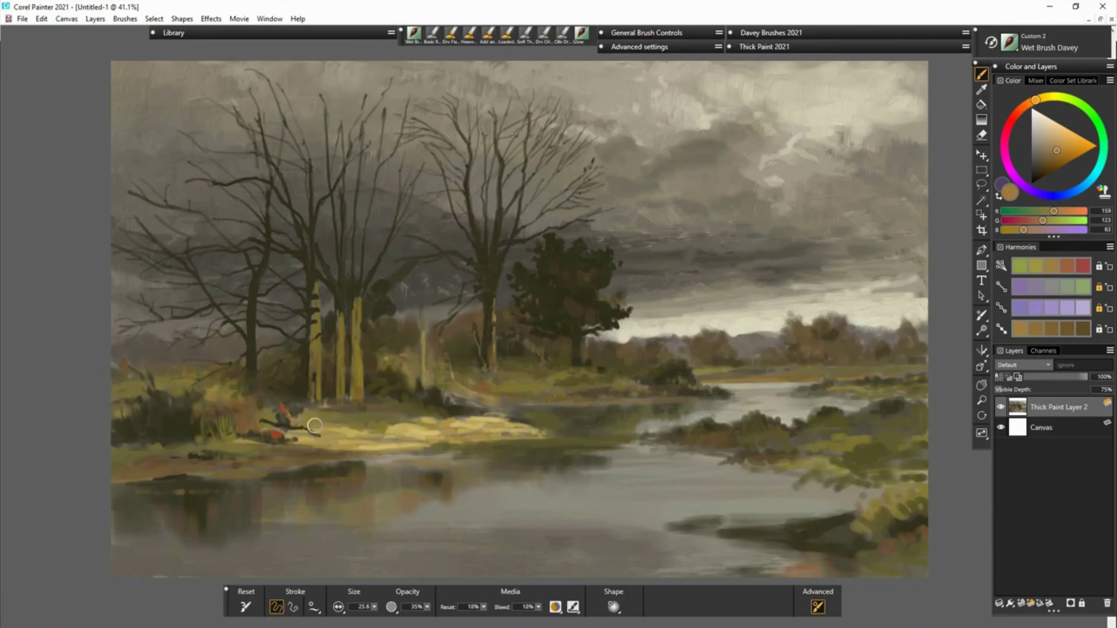
left_click(278, 445, "alt")
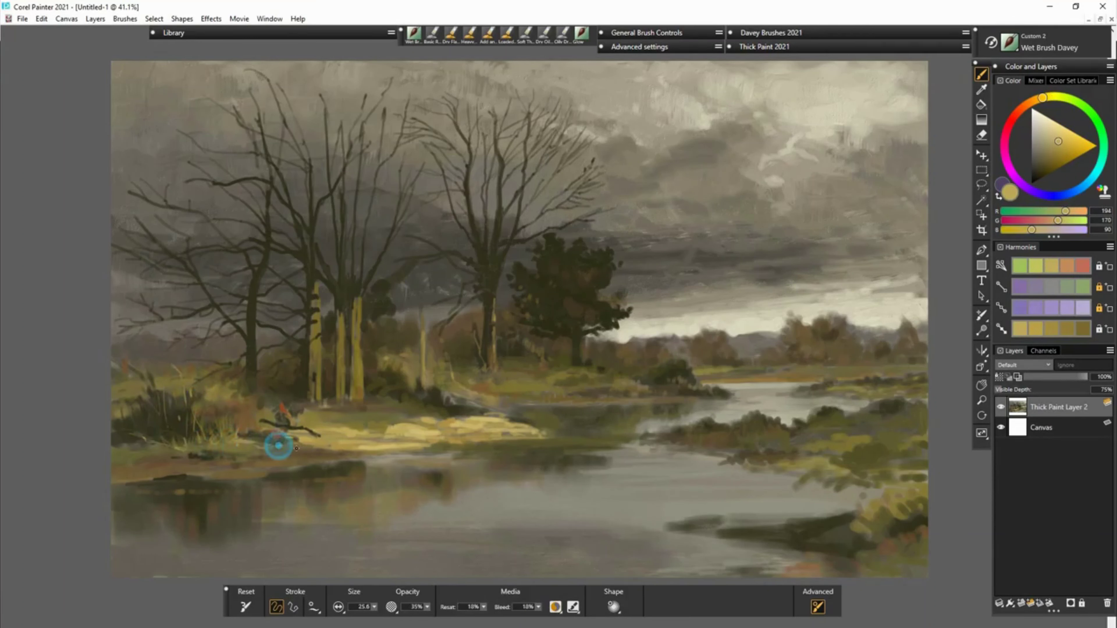
Step: Mix pale cream and yellow ochre tones and add an ochre stroke beside the figure
left_click(1041, 135)
left_click(299, 404, "alt")
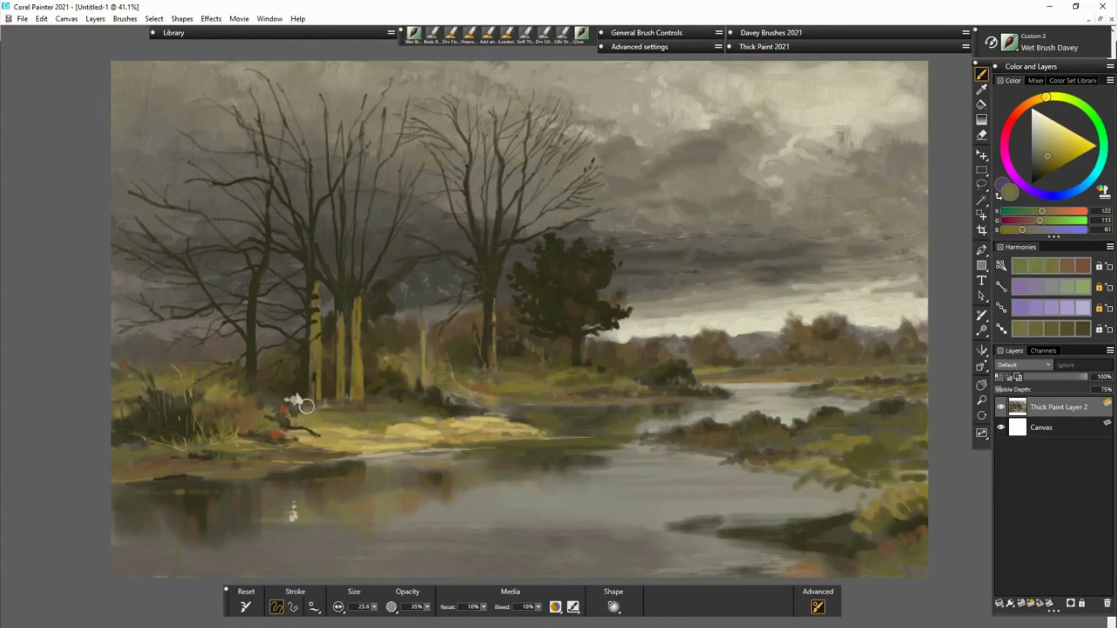
left_click(347, 432, "alt")
left_click_drag(347, 432, 307, 443)
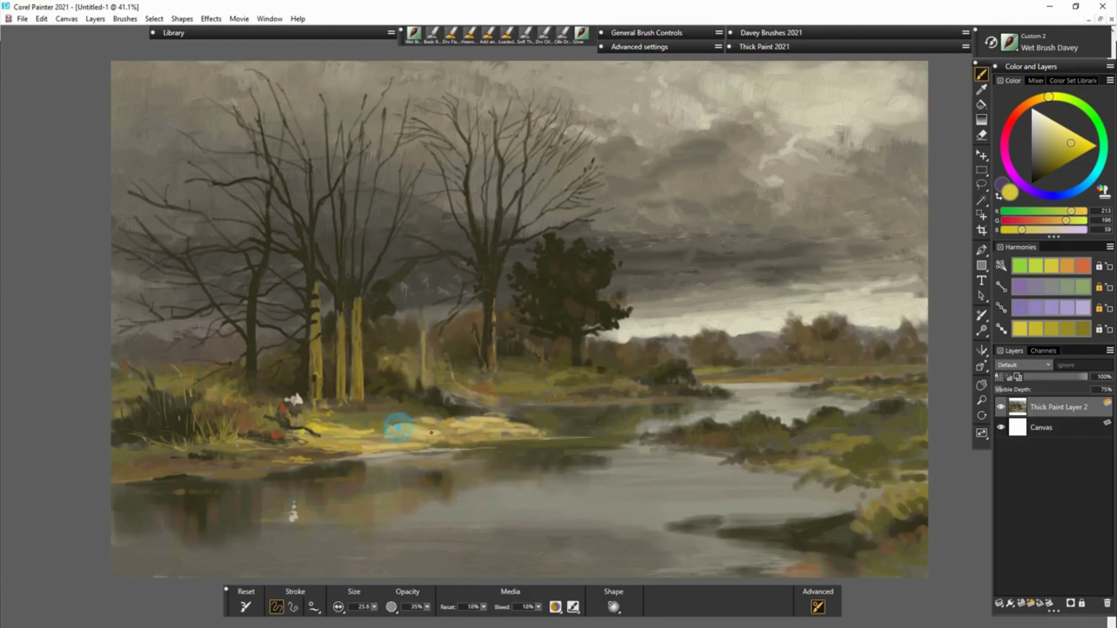
left_click(382, 433, "alt")
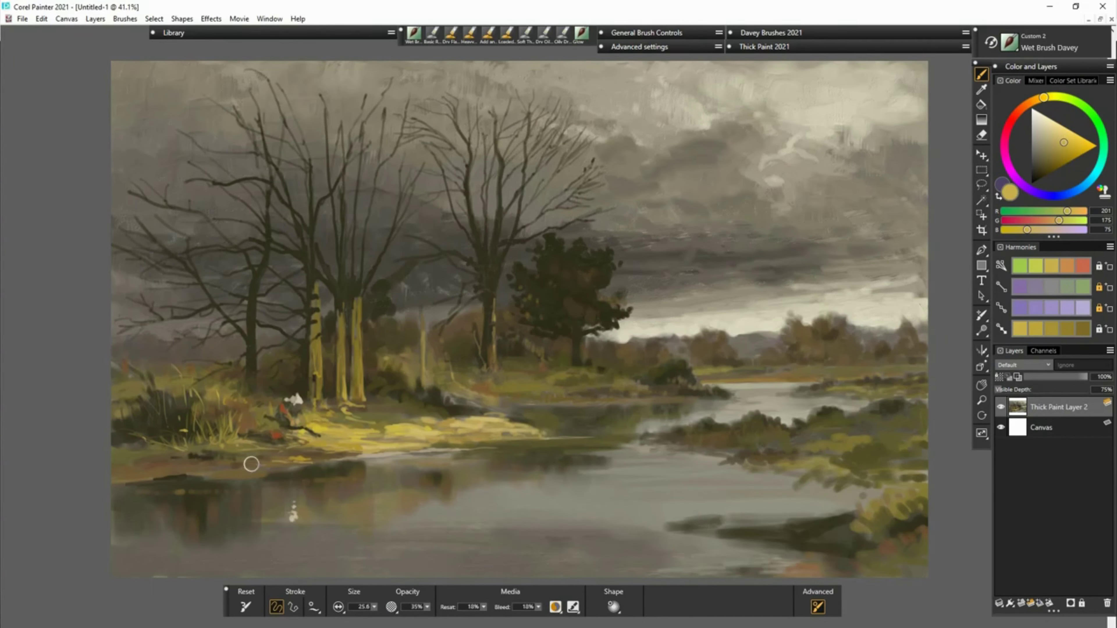
left_click(329, 325, "alt")
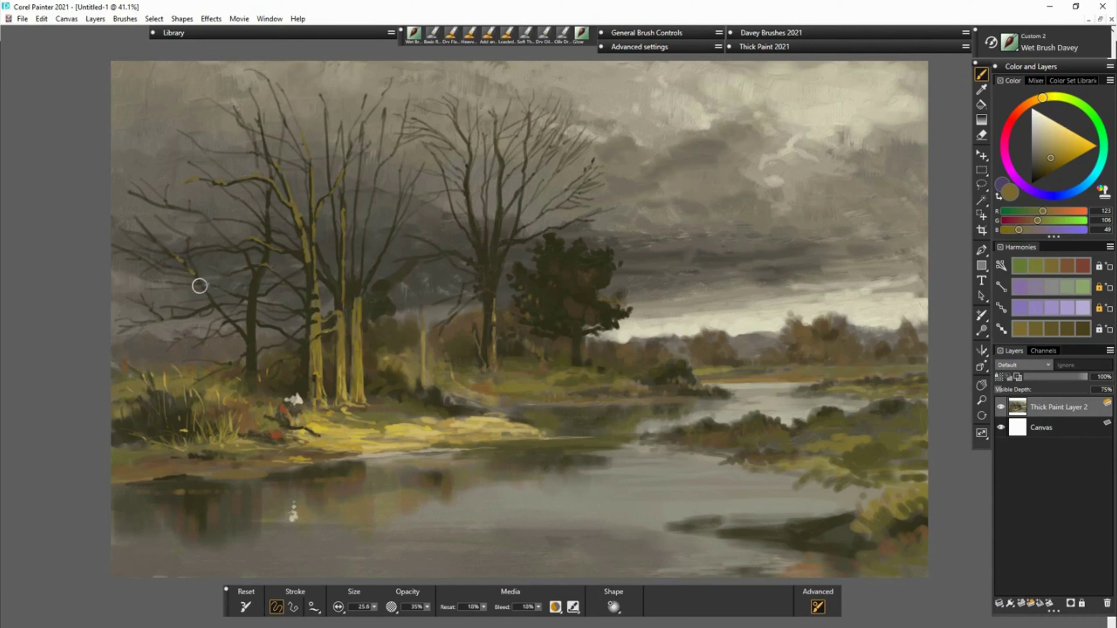
Step: Stroke yellow ochre highlights along the left branches and brighten the bank with greener yellow
left_click_drag(335, 304, 333, 211)
left_click_drag(364, 247, 354, 308)
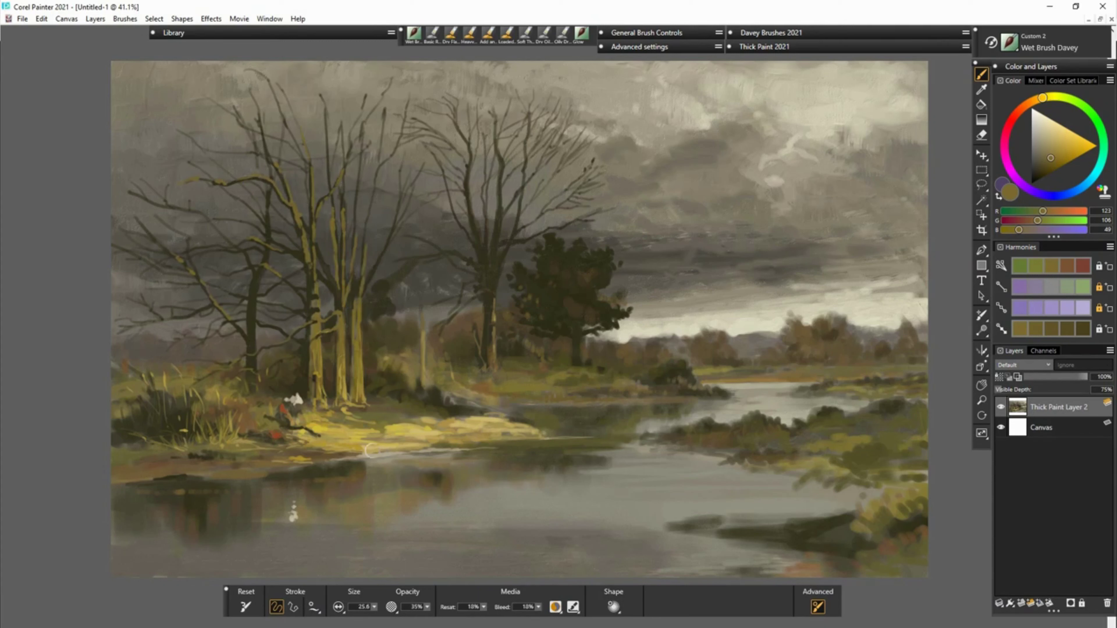
left_click(309, 317, "alt")
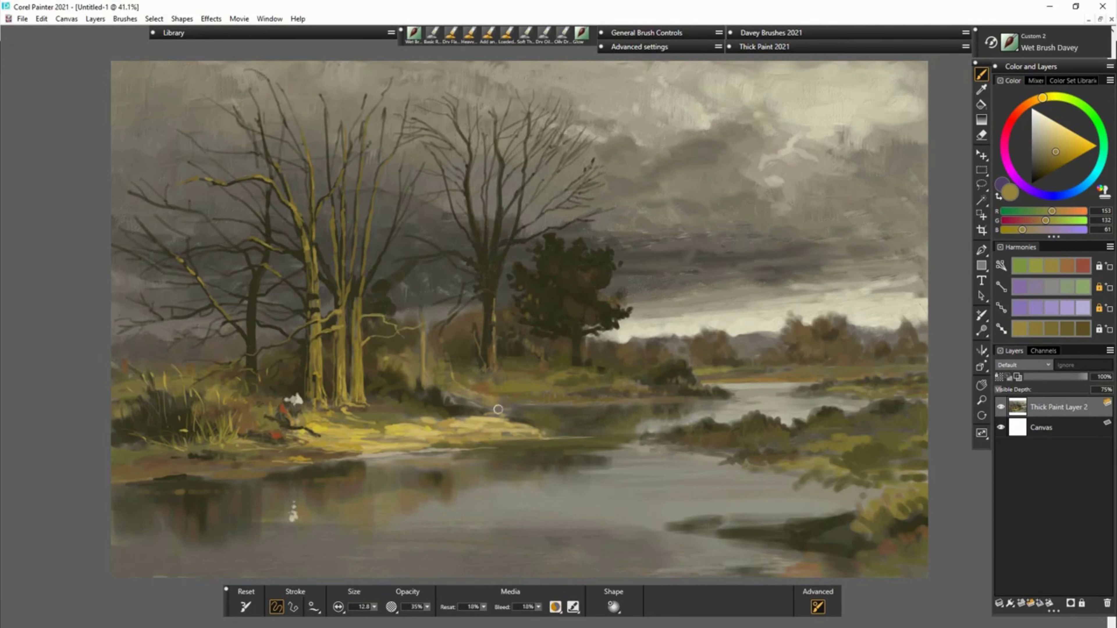
left_click_drag(495, 335, 496, 286)
left_click(521, 391, "alt")
left_click_drag(414, 410, 347, 416)
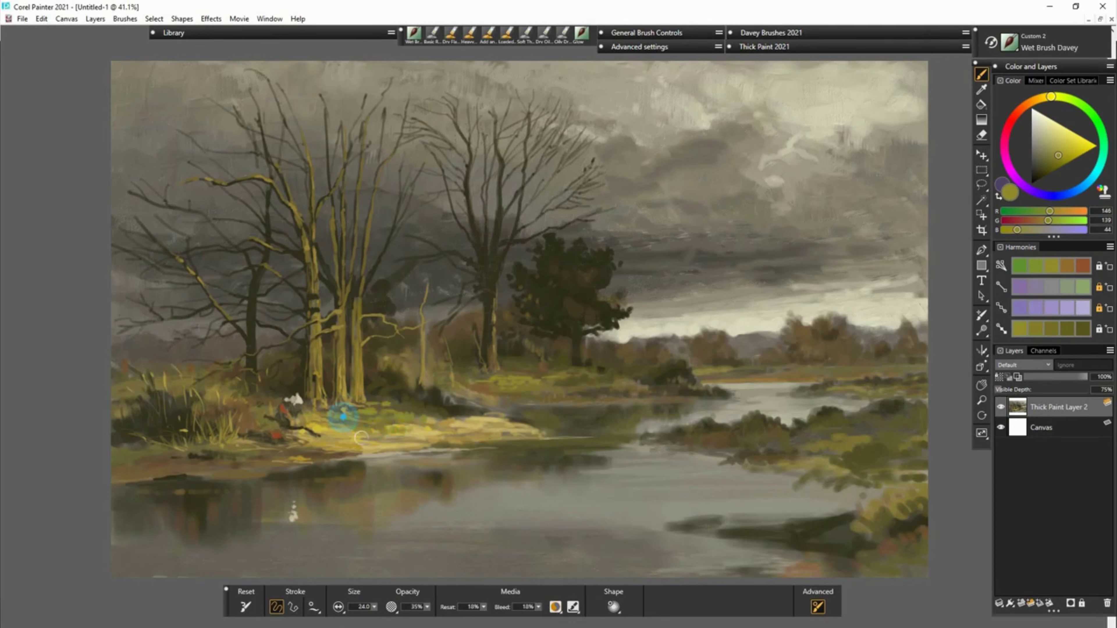
left_click(311, 378, "alt")
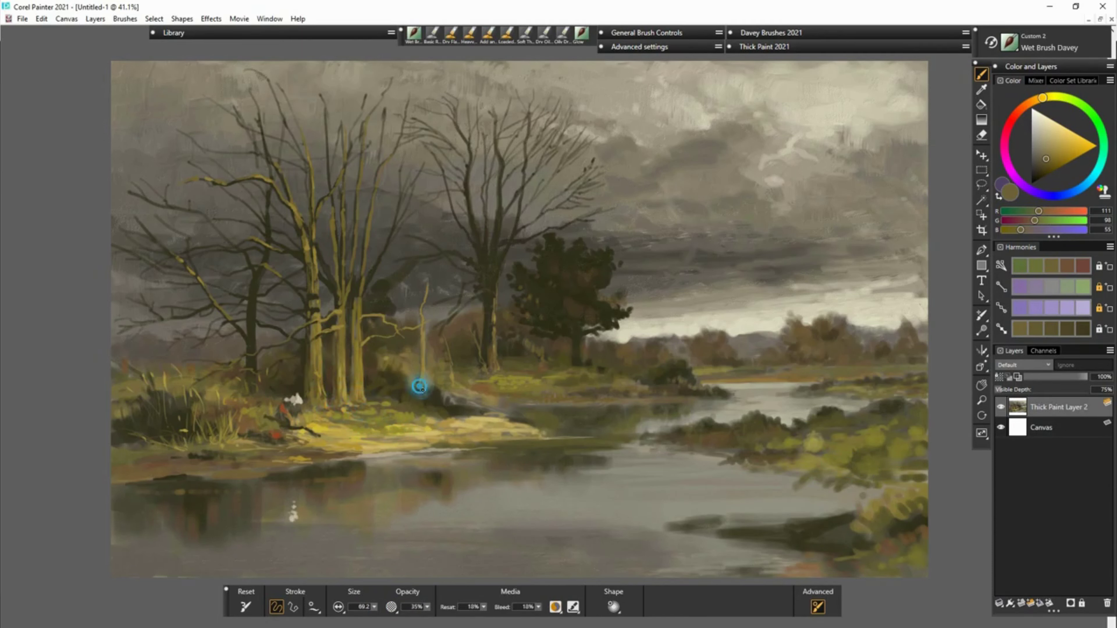
left_click(422, 148, "alt")
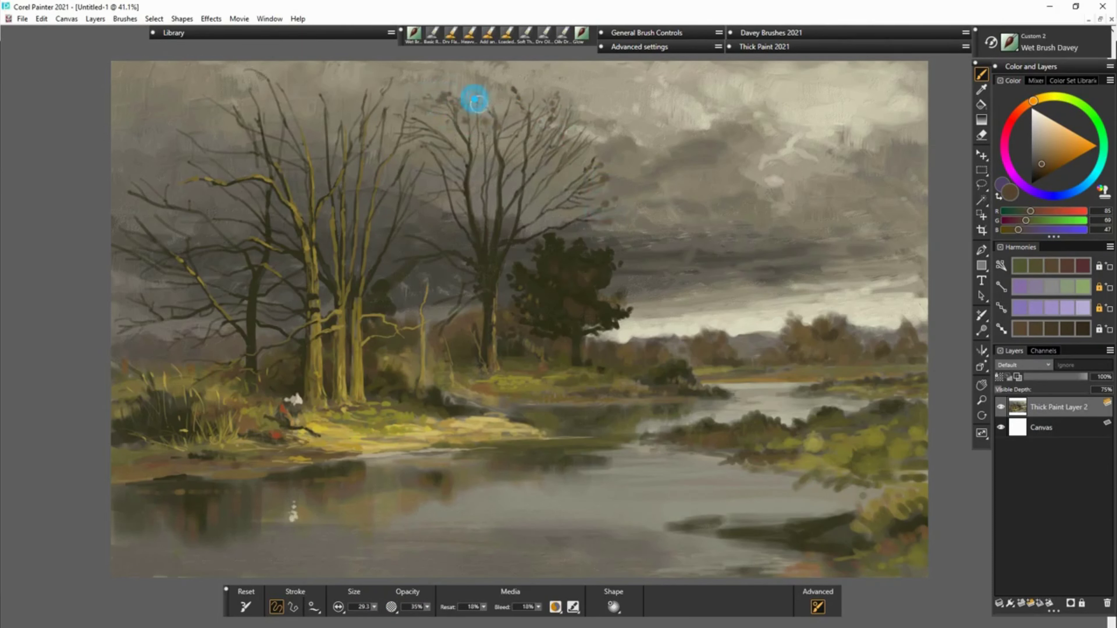
Step: Dab orange autumn leaves across the upper tree, the left foliage and the middle tree
left_click_drag(435, 95, 511, 93)
left_click_drag(194, 350, 224, 352)
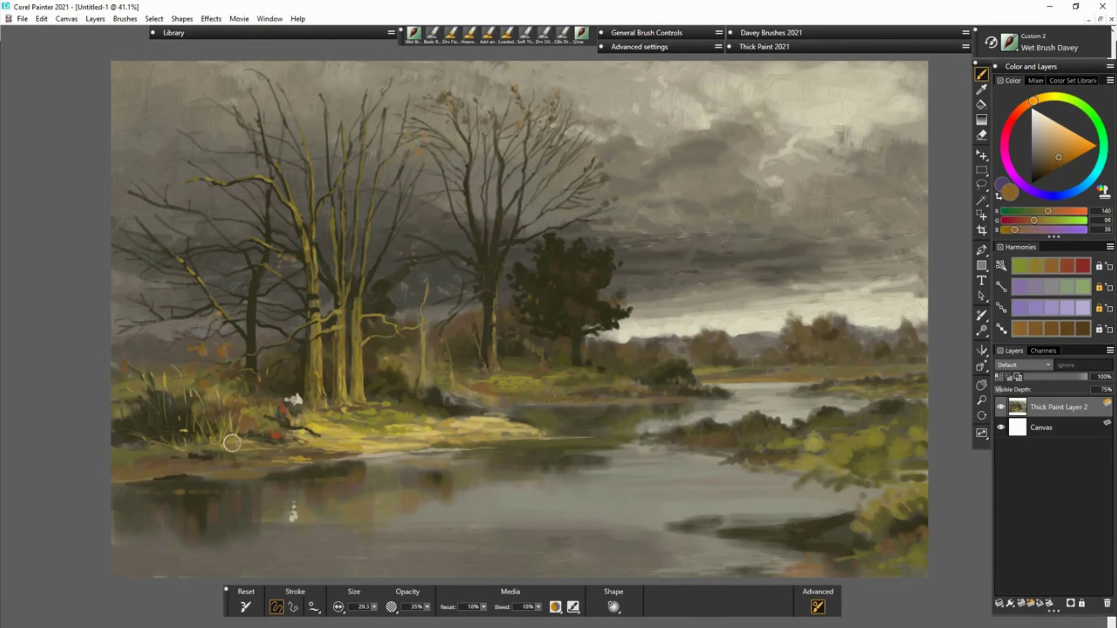
left_click(195, 303)
left_click(229, 325)
left_click(279, 320)
left_click(271, 352)
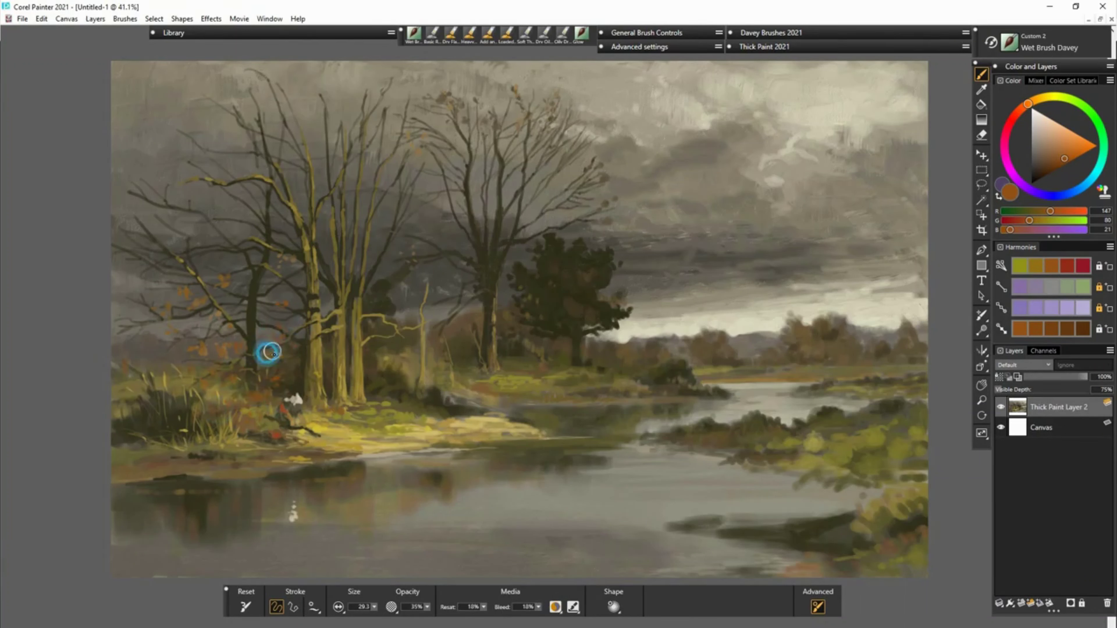
left_click(416, 278)
left_click(414, 253)
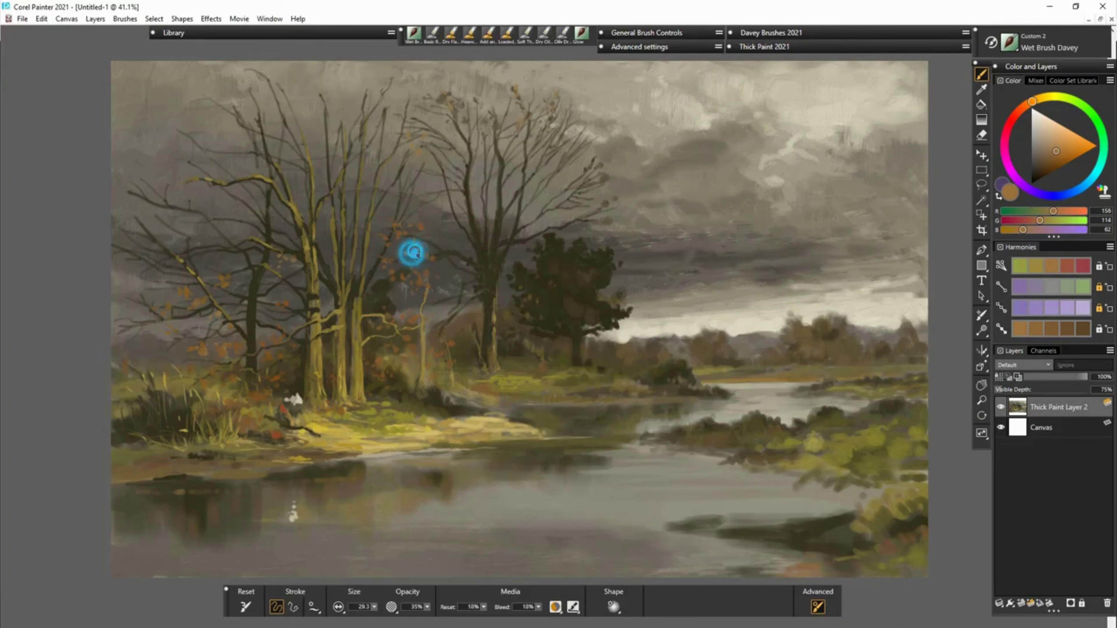
Step: Sample a dark brown-grey and dab dark leaves along the upper branches
left_click(424, 249, "alt")
left_click(182, 149, "alt")
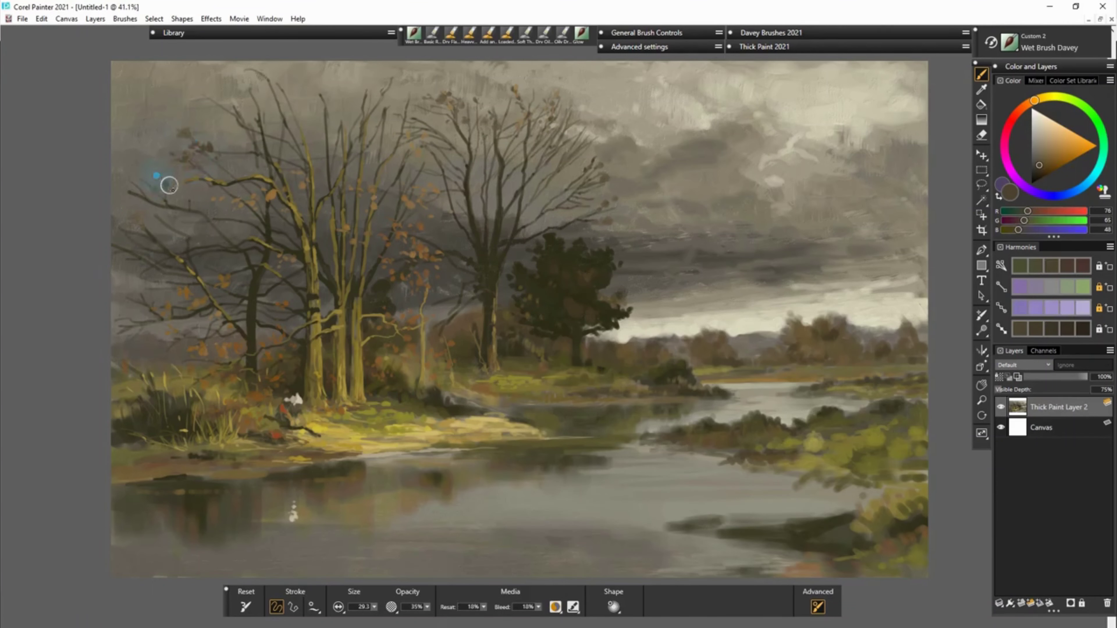
left_click(251, 110)
left_click(248, 75)
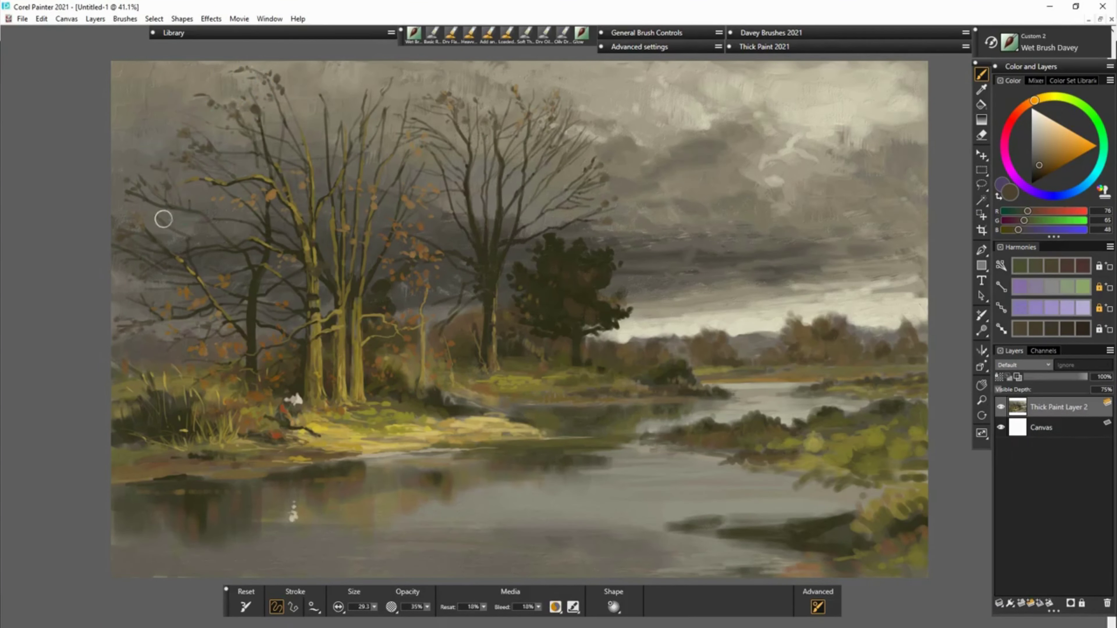
left_click(366, 129)
left_click(347, 90)
left_click(391, 79)
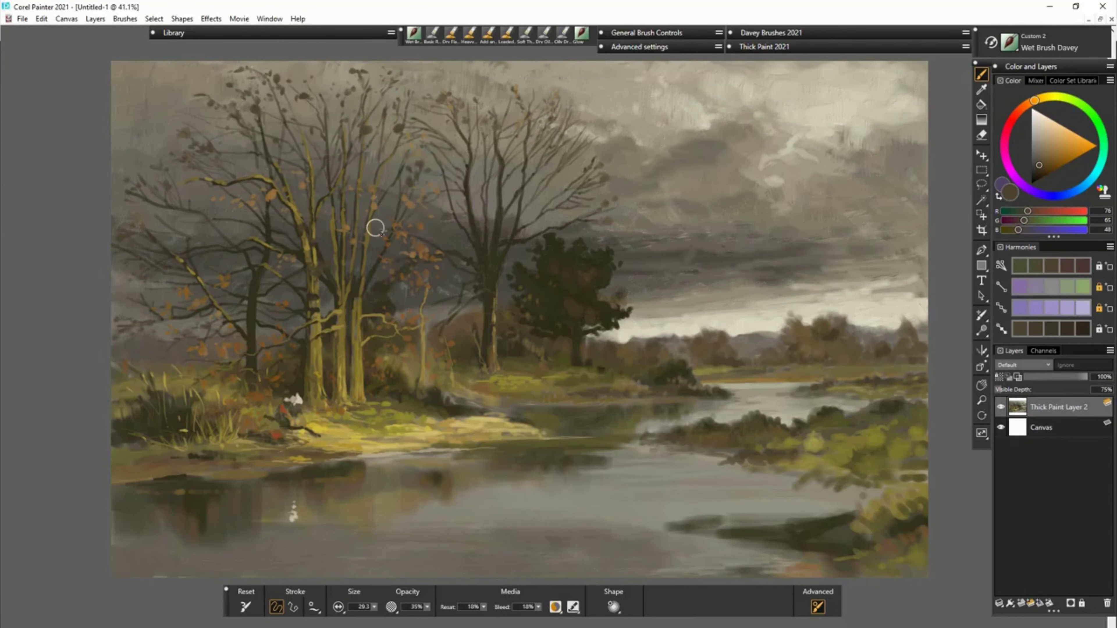
Step: Sample olive, grey and orange tones and dab more orange autumn leaves on the trees
left_click(358, 281, "alt")
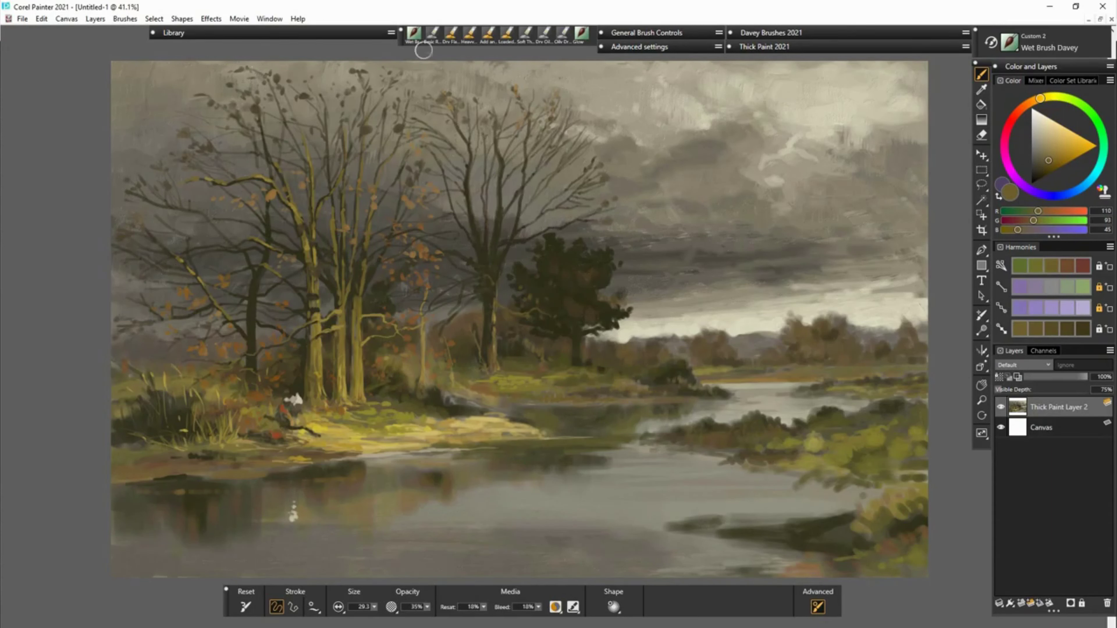
left_click(403, 152, "alt")
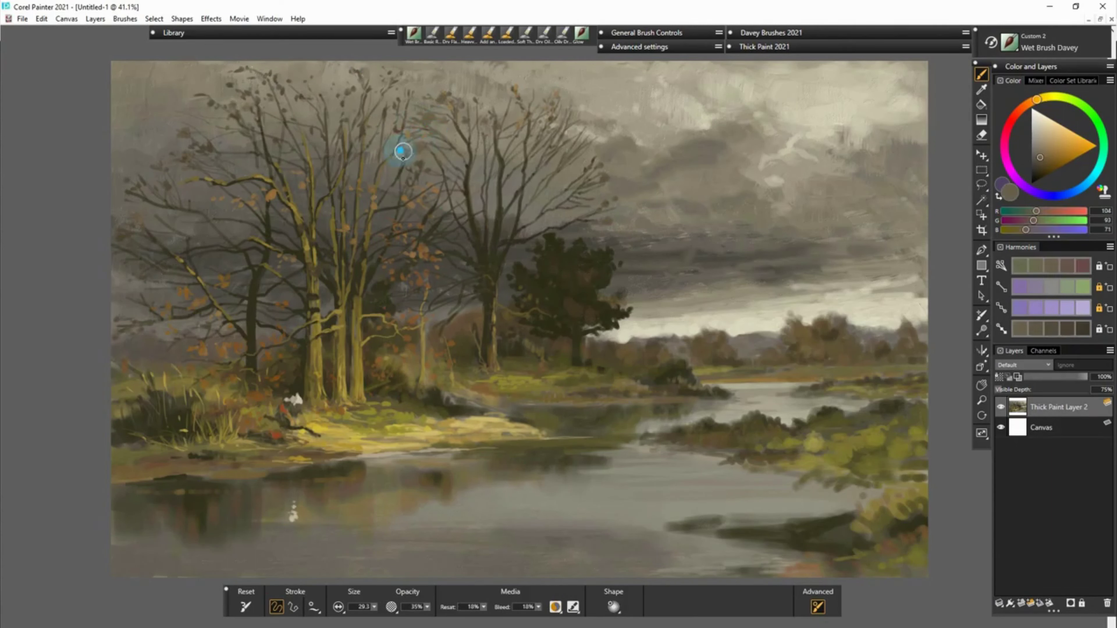
left_click(422, 251, "alt")
left_click(435, 275)
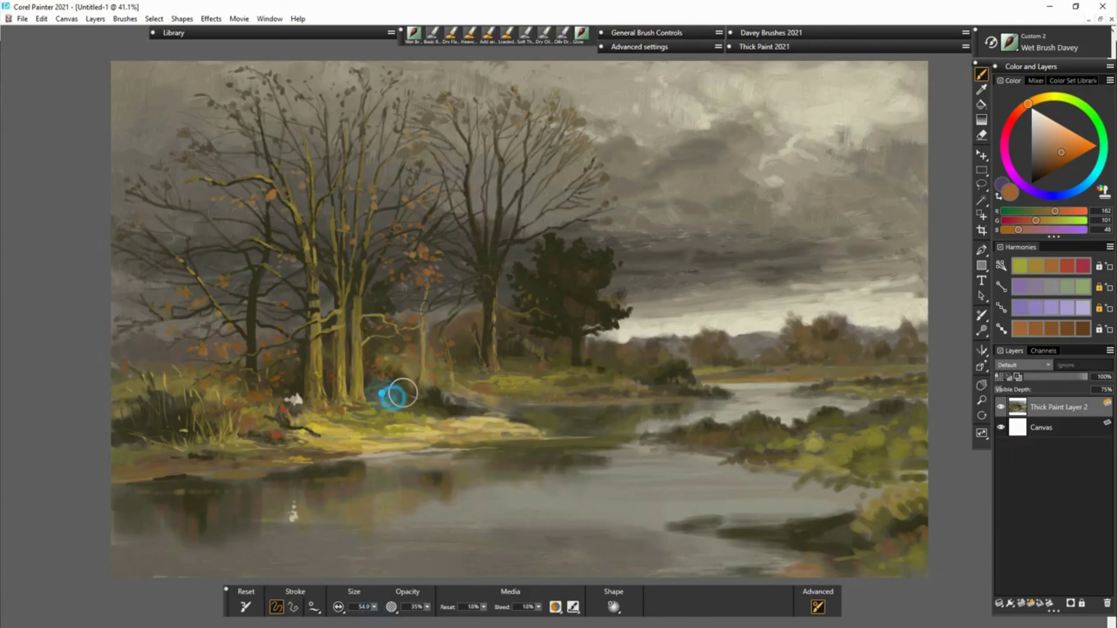
left_click(466, 314, "alt")
Step: Darken the tree foliage with dark olive dabs and a thin dark branch stroke
key("bracketleft")
key("bracketleft")
key("bracketleft")
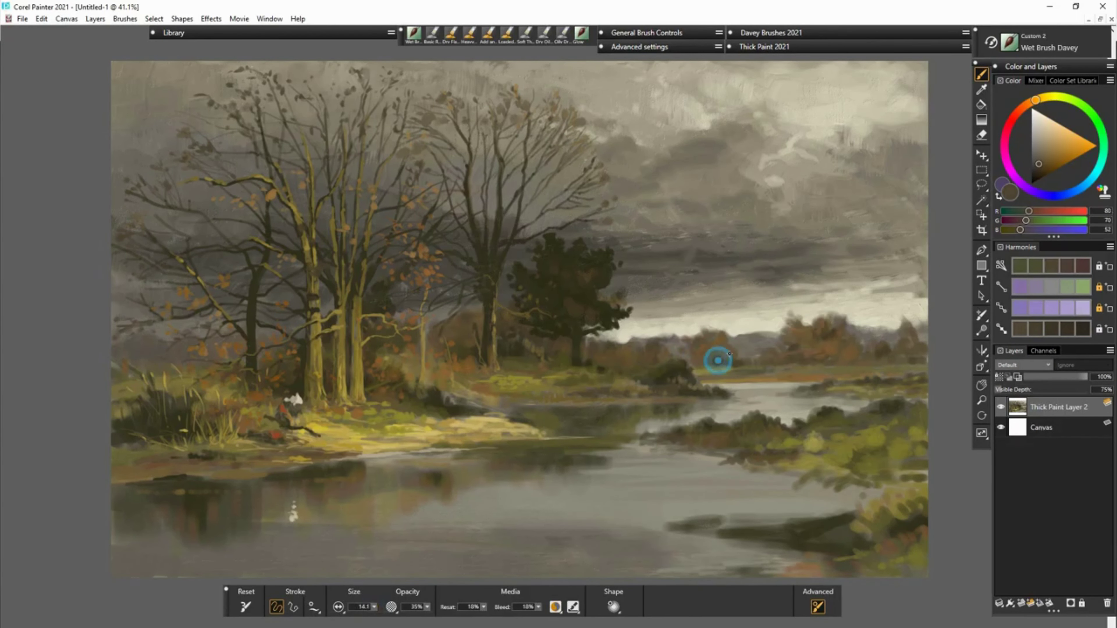
left_click(752, 366, "alt")
key("bracketright")
key("bracketright")
key("bracketright")
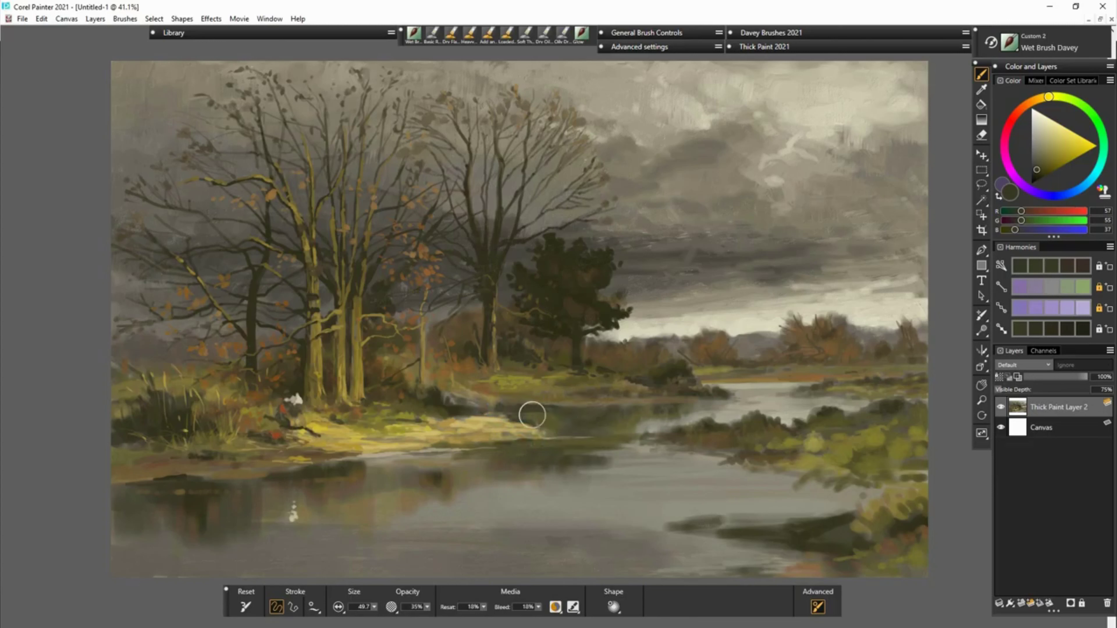
left_click(419, 385)
left_click_drag(626, 300, 643, 293)
key("bracketleft")
key("bracketleft")
mouse_move(616, 331)
left_mouse_down()
mouse_move(660, 322)
mouse_move(611, 262)
left_mouse_up()
left_click(453, 394)
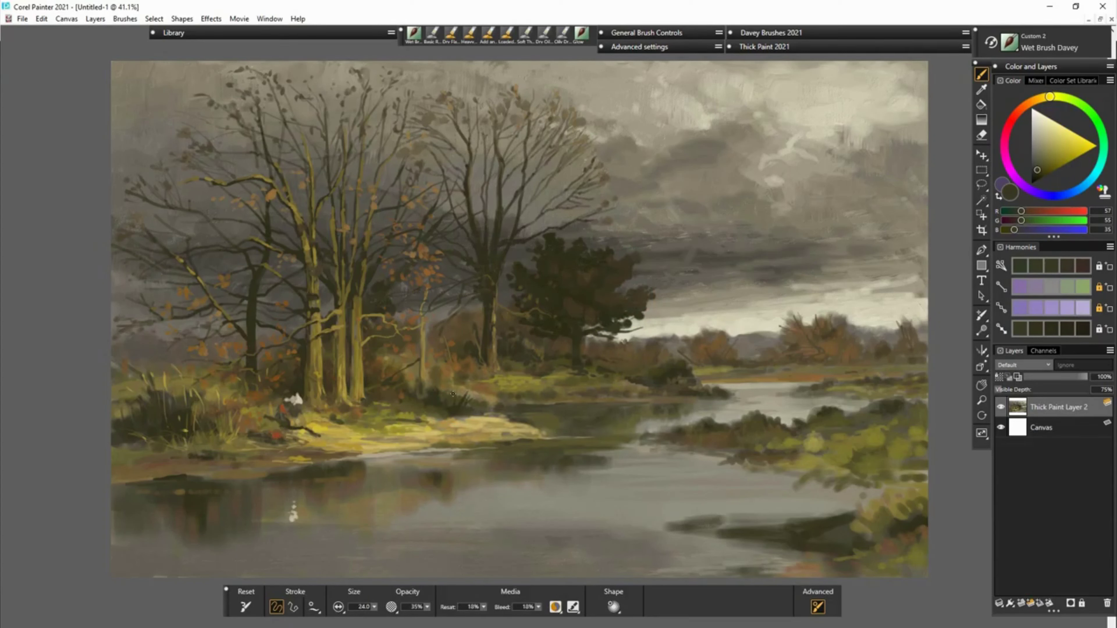
Step: Add dark ripples along the lower water and reed blades at the bottom-right bank
left_click_drag(205, 561, 363, 567)
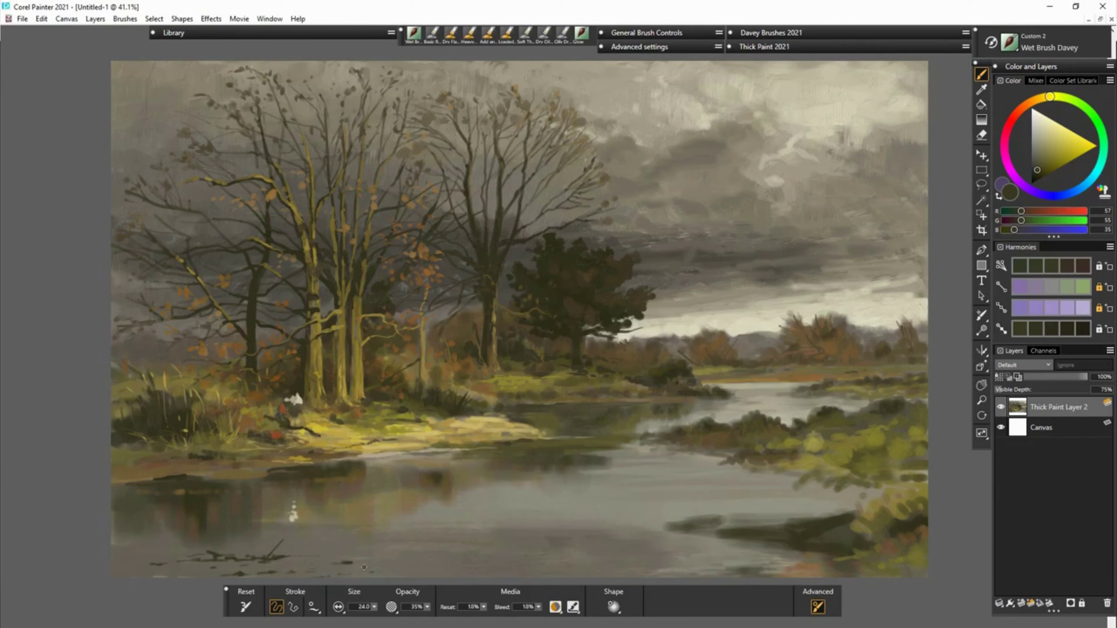
left_click_drag(276, 557, 326, 559)
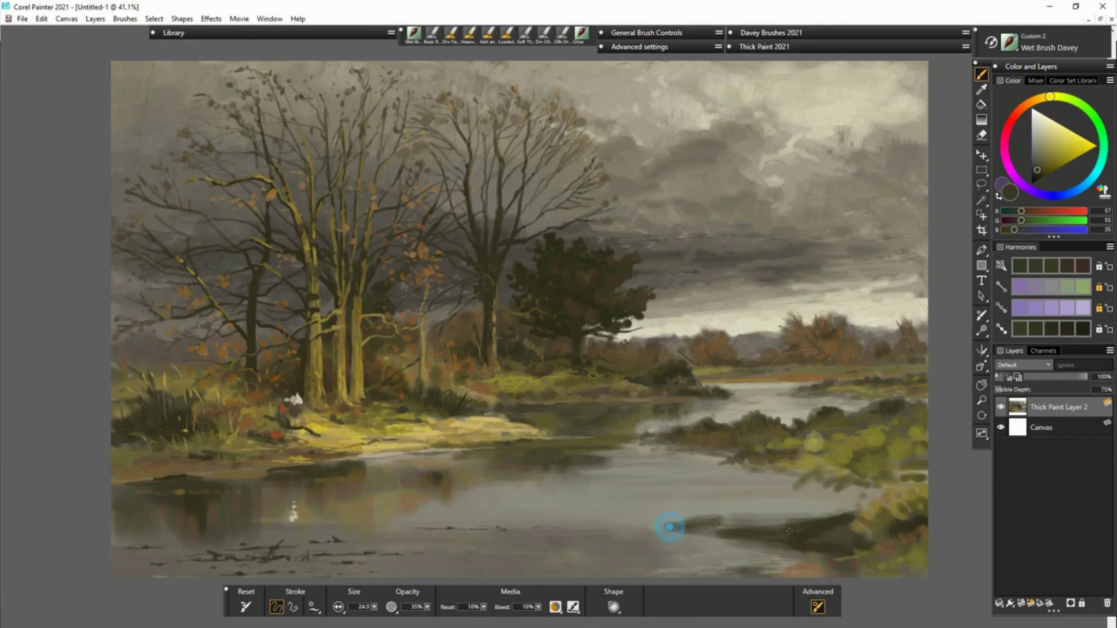
mouse_move(803, 486)
left_mouse_down()
mouse_move(730, 554)
mouse_move(638, 564)
mouse_move(823, 554)
mouse_move(865, 572)
left_mouse_up()
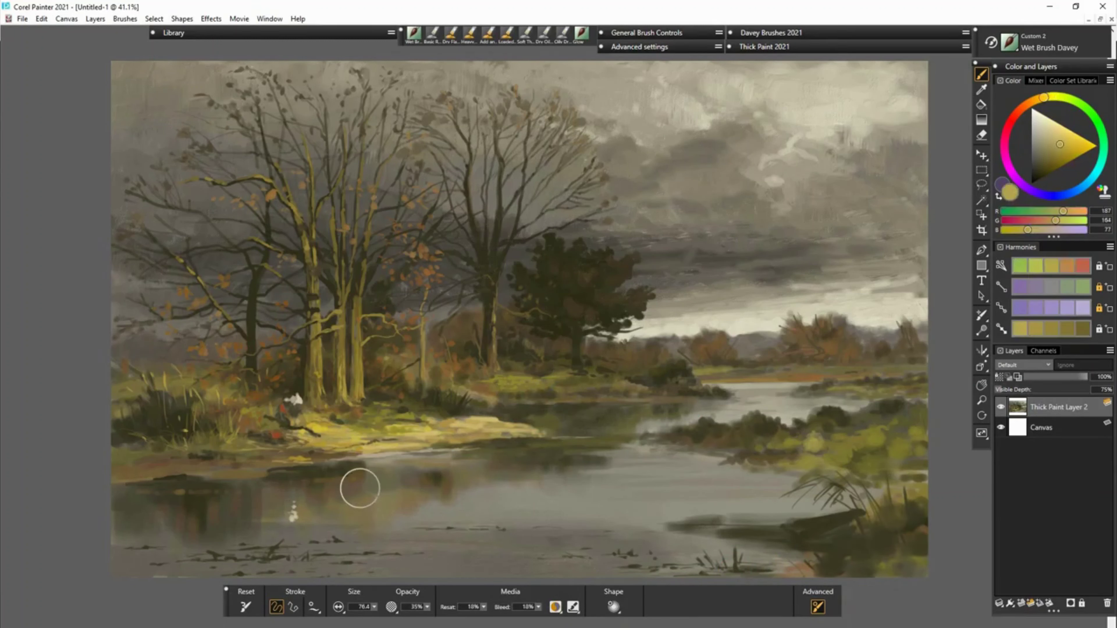
Step: Highlight the log top with ochre, streak the shoreline light grey, and dab dark water marks
left_click(506, 429, "alt")
mouse_move(314, 499)
left_mouse_down()
mouse_move(499, 474)
mouse_move(178, 538)
left_mouse_up()
mouse_move(686, 521)
left_mouse_down()
mouse_move(793, 523)
mouse_move(789, 538)
left_mouse_up()
left_click(706, 347, "alt")
mouse_move(506, 438)
left_mouse_down()
mouse_move(659, 441)
mouse_move(708, 467)
mouse_move(743, 462)
left_mouse_up()
left_click(666, 443, "alt")
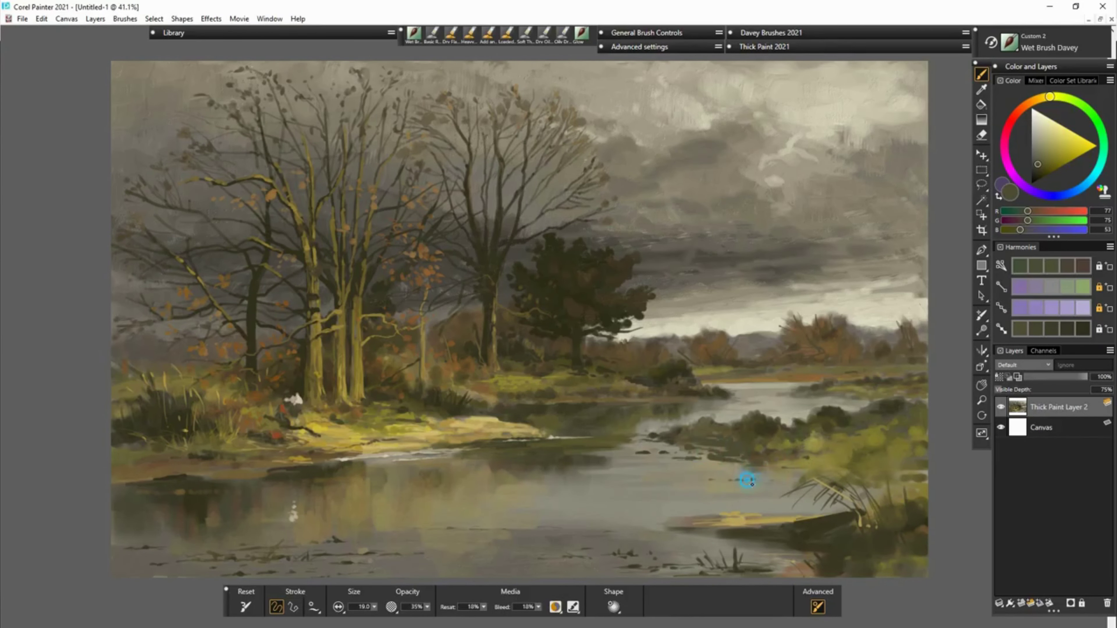
Step: Add a faint ochre stroke in the lower-left water and dab darker orange leaves, then select the Etch brush
left_click(140, 506, "alt")
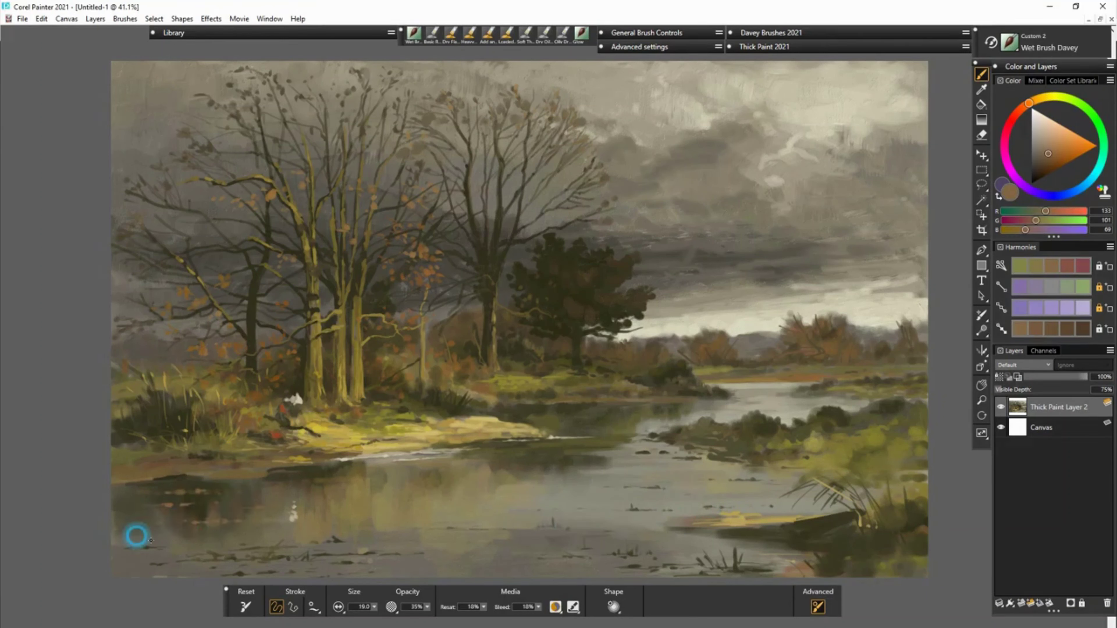
left_click(135, 536, "alt")
left_click_drag(225, 539, 264, 534)
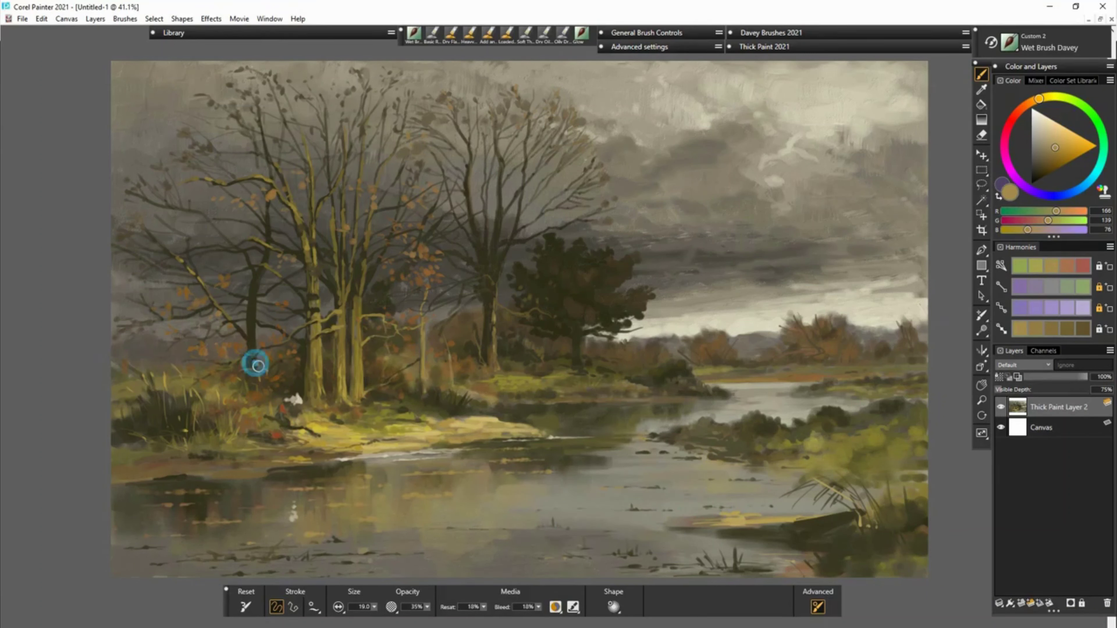
left_click(500, 318, "alt")
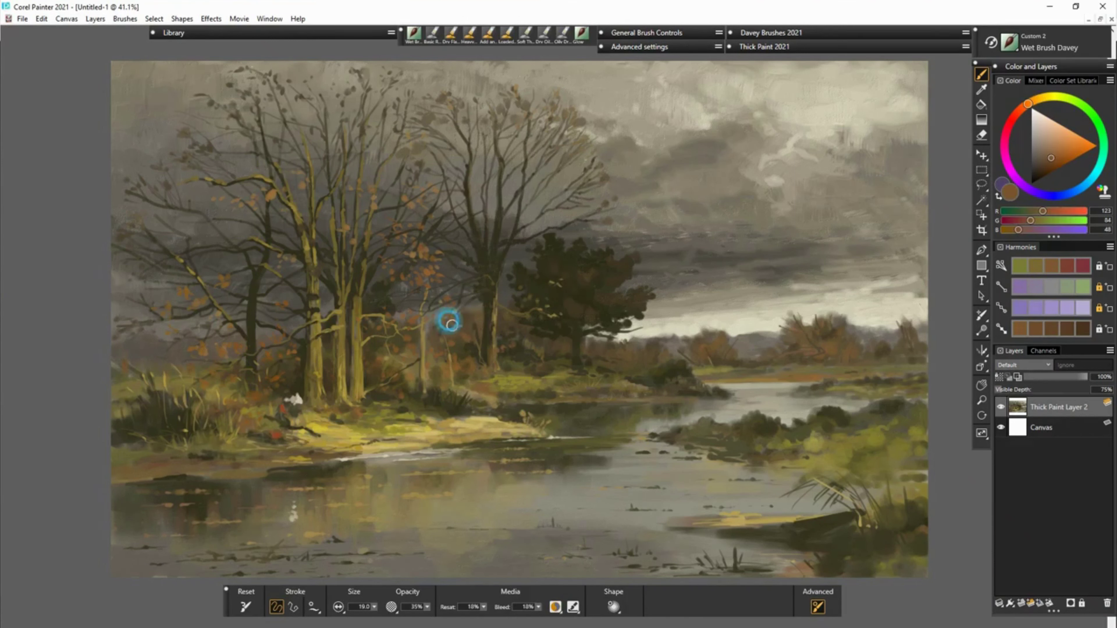
left_click(424, 320, "alt")
left_click_drag(398, 182, 438, 218)
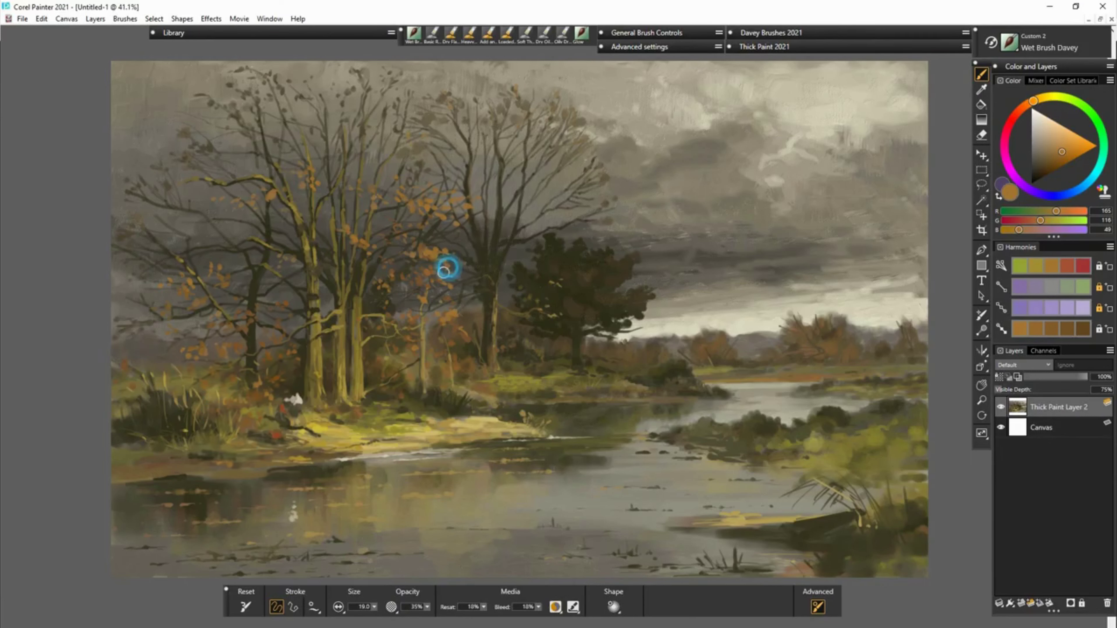
left_click(389, 444, "alt")
key("e")
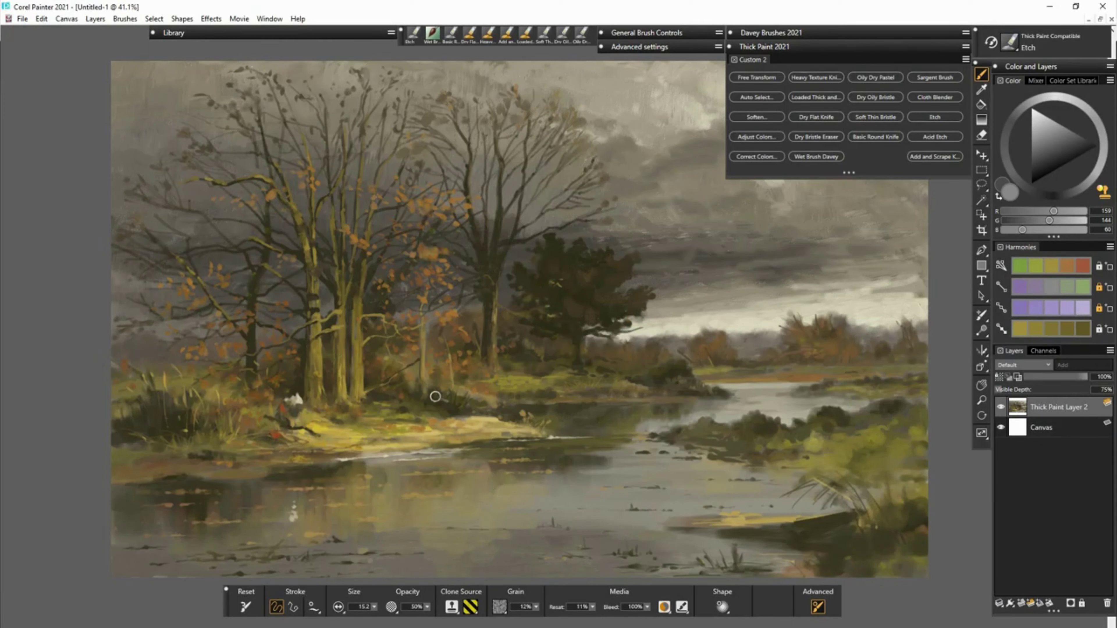
key("w")
key("e")
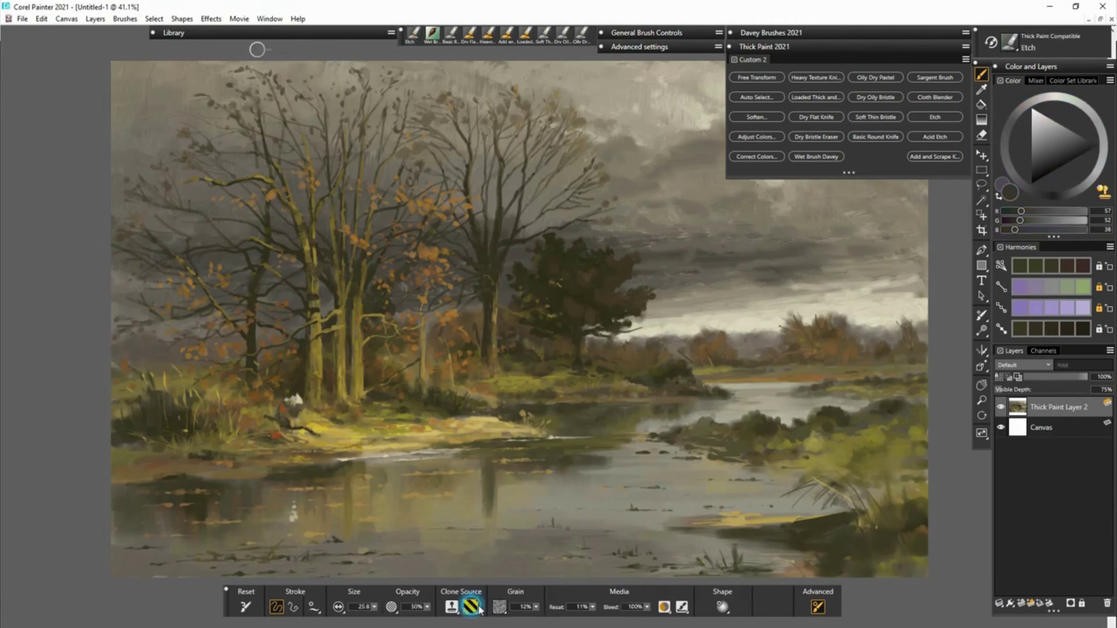
left_click(452, 608)
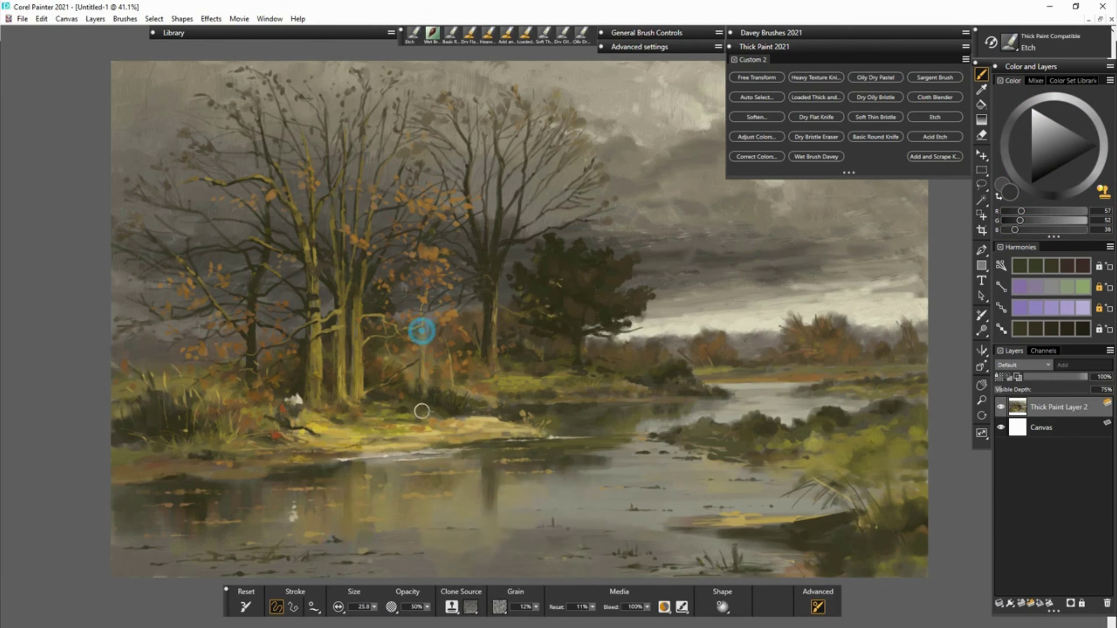
key("w")
Step: Lighten the log into a sunlit boat with ochre and thicken the right-bank grass with dark olive
left_click(748, 515, "alt")
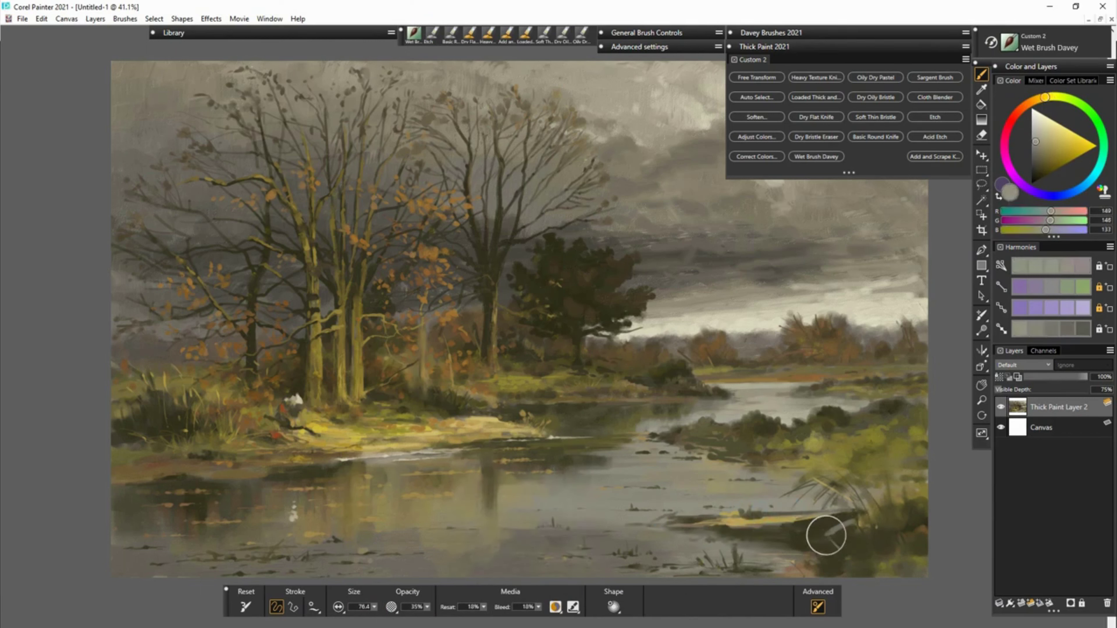
left_click_drag(775, 524, 857, 526)
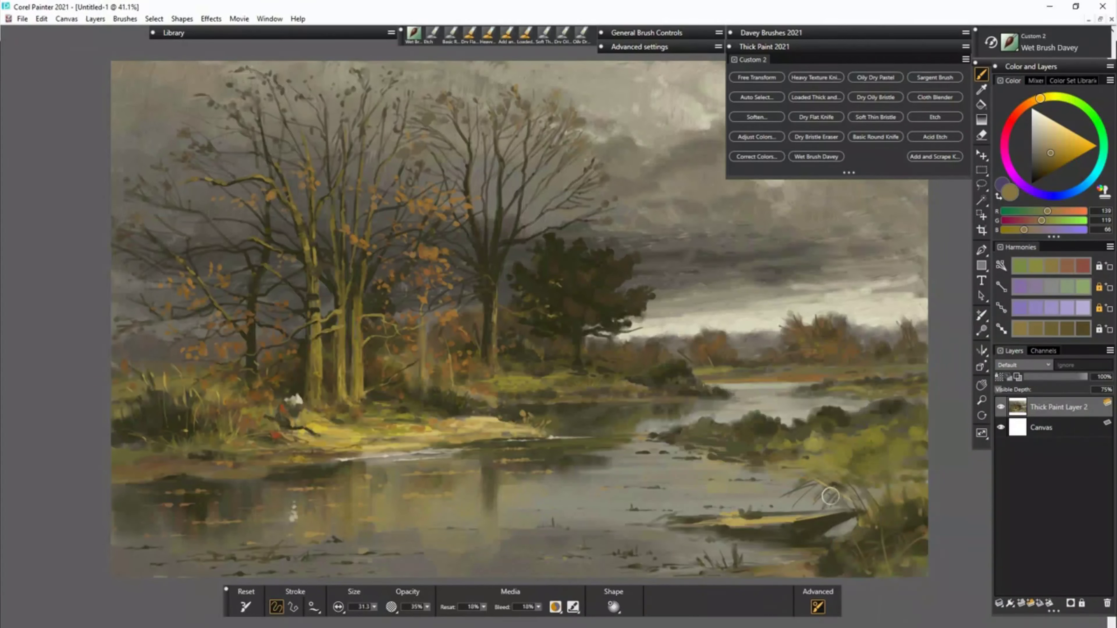
left_click(739, 440, "alt")
mouse_move(862, 458)
left_mouse_down()
mouse_move(910, 398)
mouse_move(876, 426)
left_mouse_up()
left_click_drag(892, 497, 898, 519)
left_click_drag(823, 453, 853, 466)
Step: Sample light beige, yellow-olive, dark green and dark brown-grey colours for flowers and birds
left_click(886, 481, "alt")
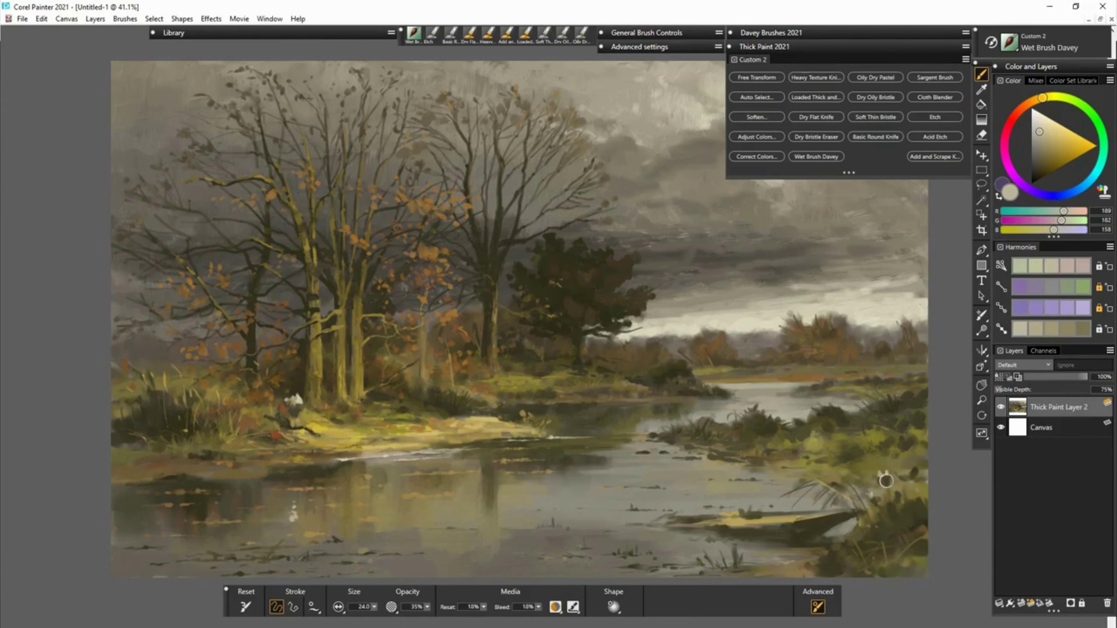
left_click(906, 418, "alt")
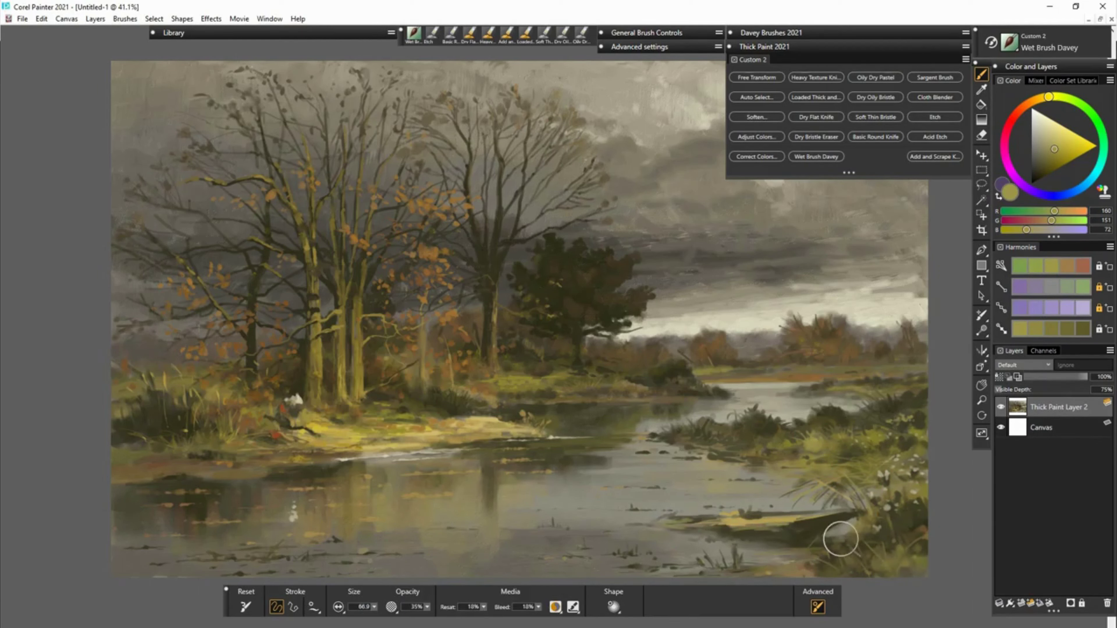
left_click(777, 525, "alt")
left_click(670, 246, "alt")
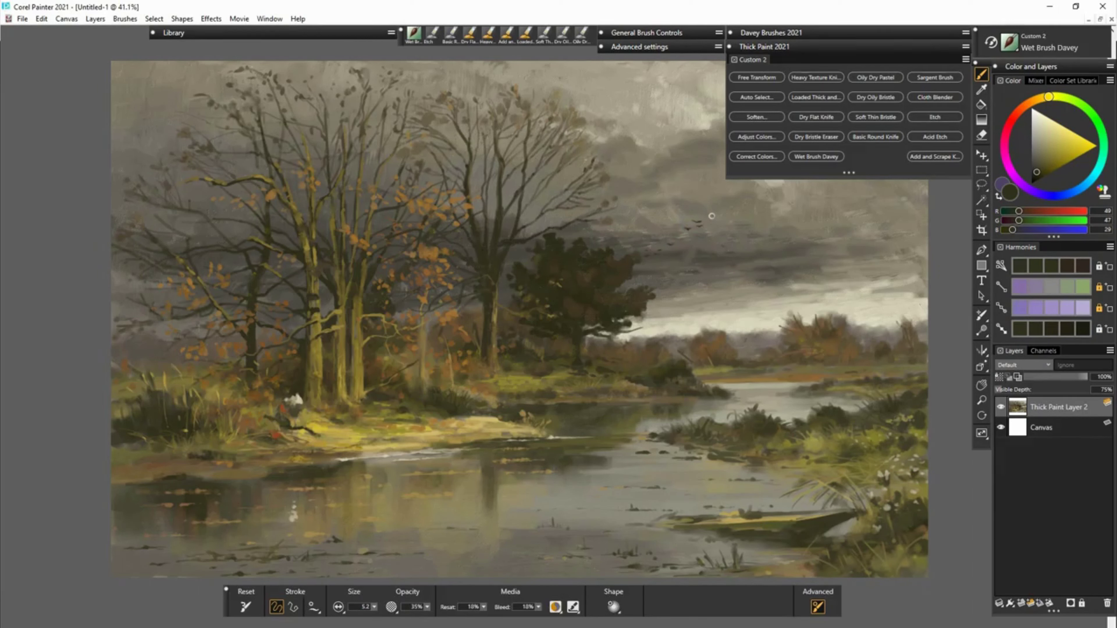
Step: Sample golden ochre, dark brown and light cream tones to refine the trunks and sunlit bank
left_click(427, 373, "alt")
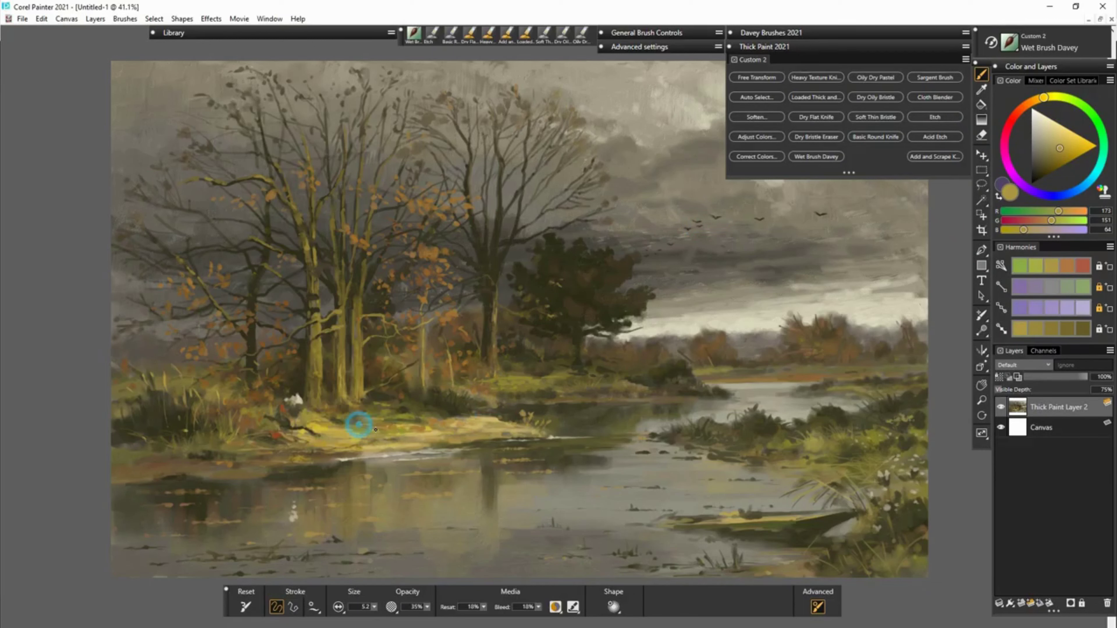
left_click(312, 287, "alt")
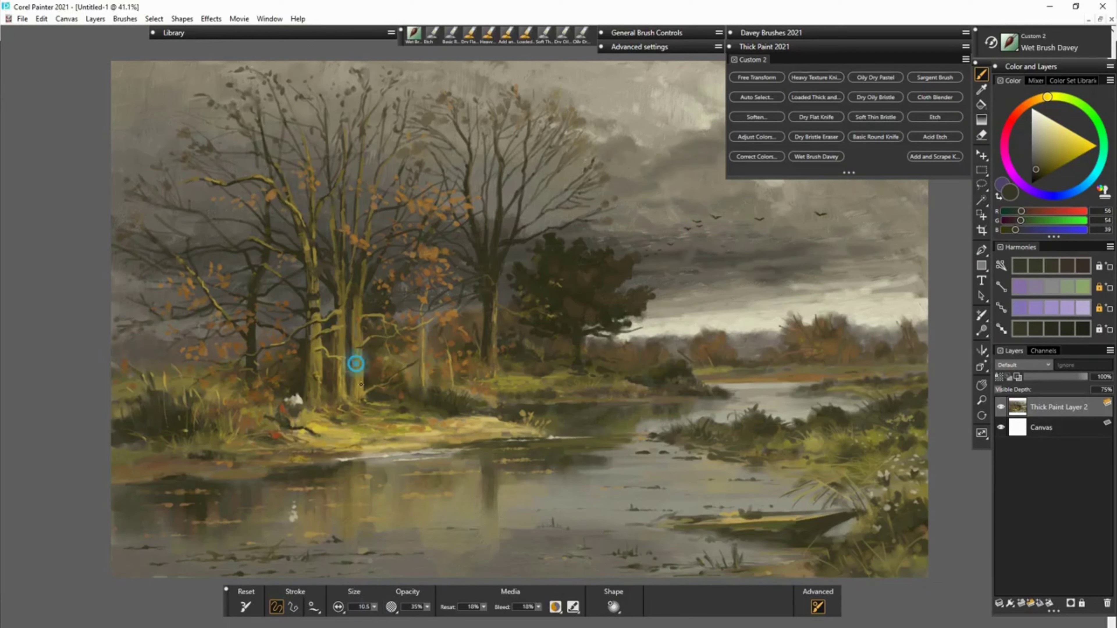
left_click(334, 225, "alt")
left_click(352, 257, "alt")
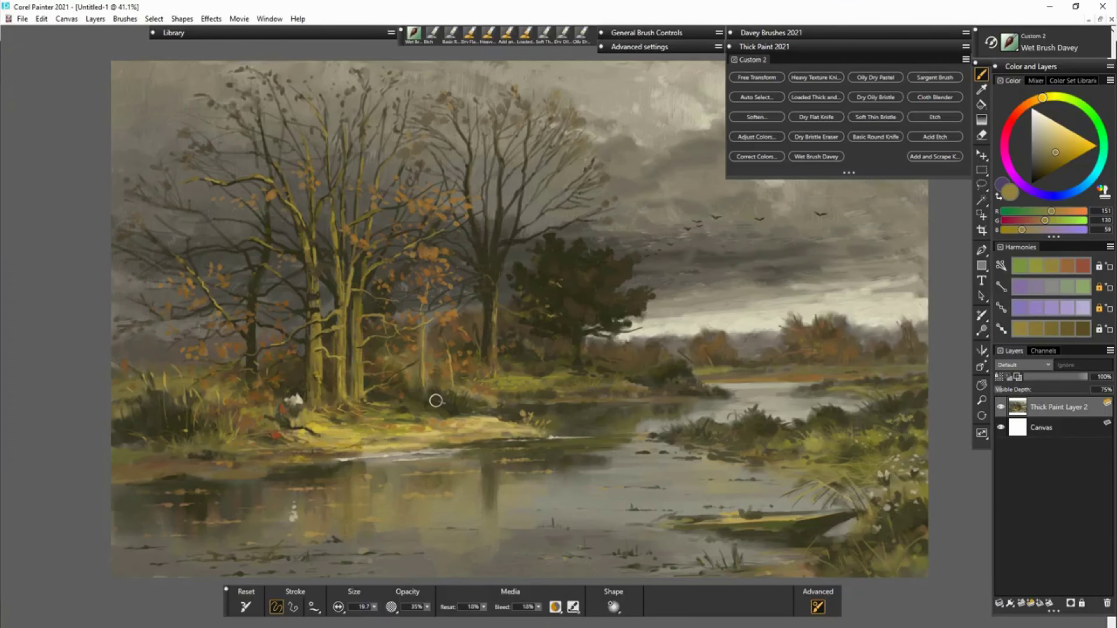
left_click(242, 437, "alt")
Step: Hide the Custom 2 brush set, pick dark brown and cream, and shrink the brush for birds
left_click(816, 187, "alt")
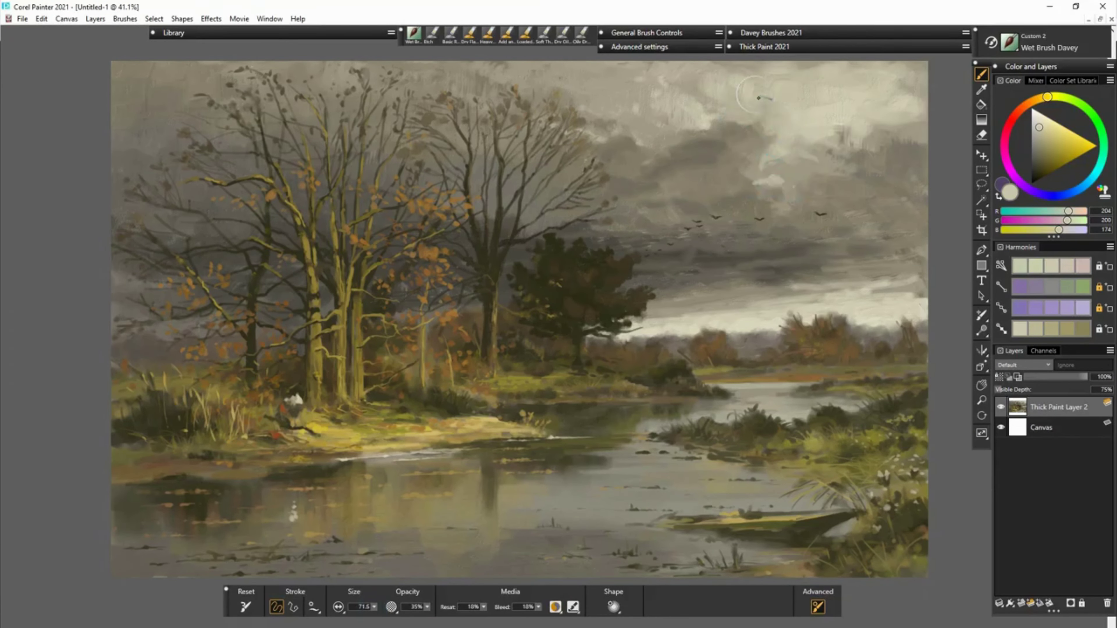
left_click(928, 470, "alt")
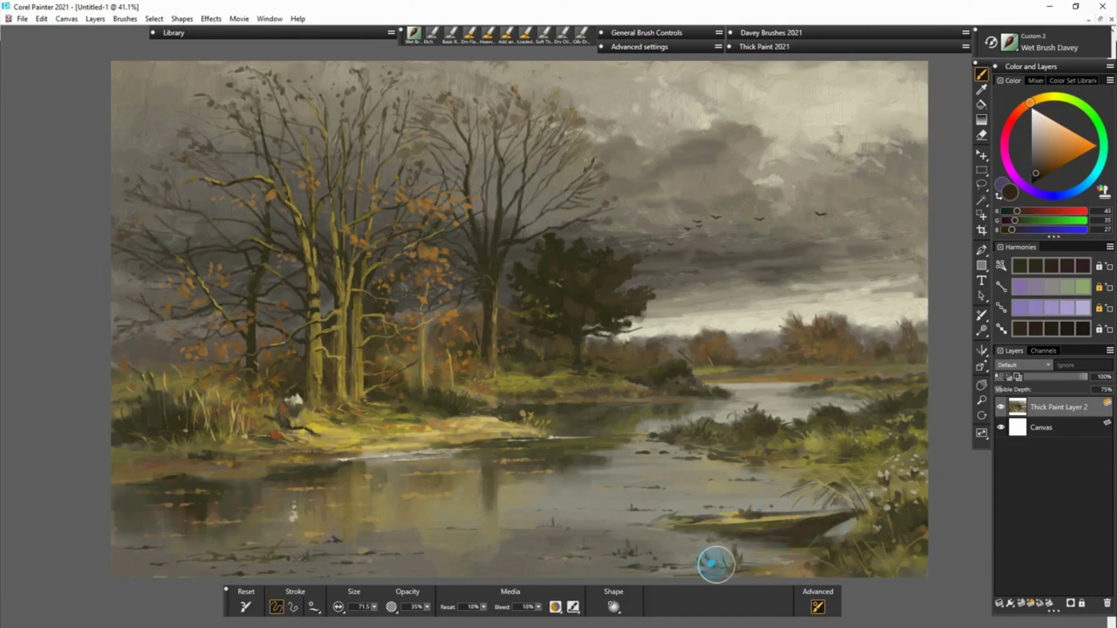
left_click_drag(369, 608, 351, 608)
left_click(748, 419, "alt")
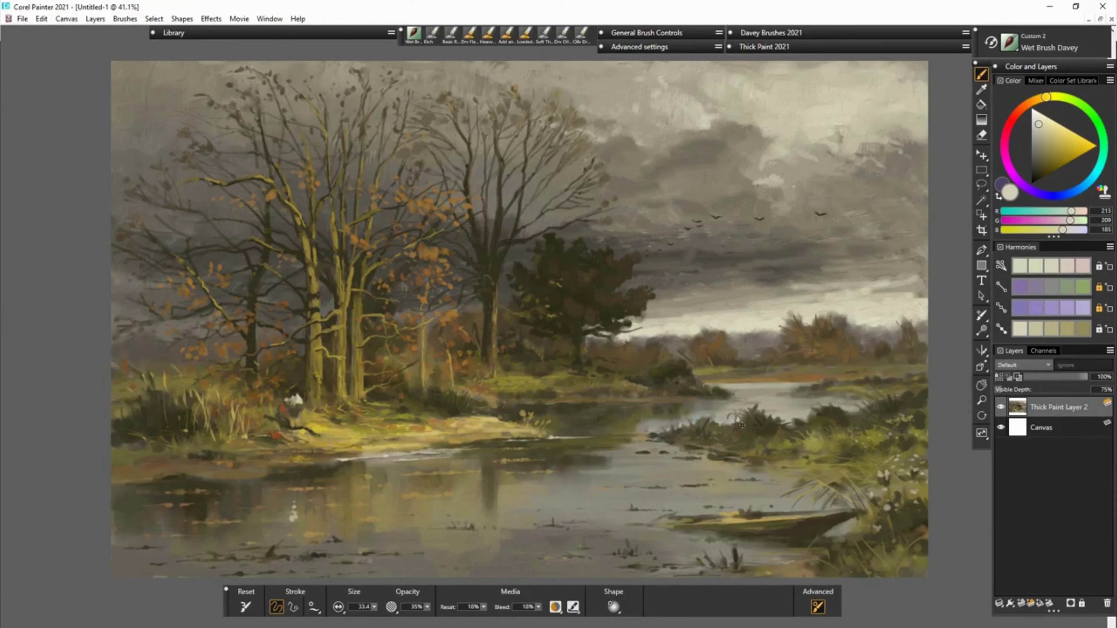